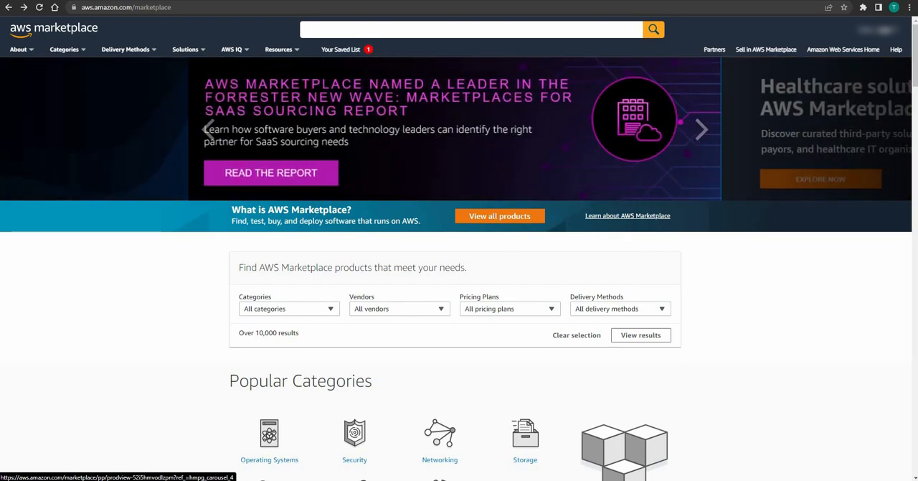
Step: Search the marketplace for datasunrise and open the DataSunrise Database & Data Security (CF) product
click(430, 29)
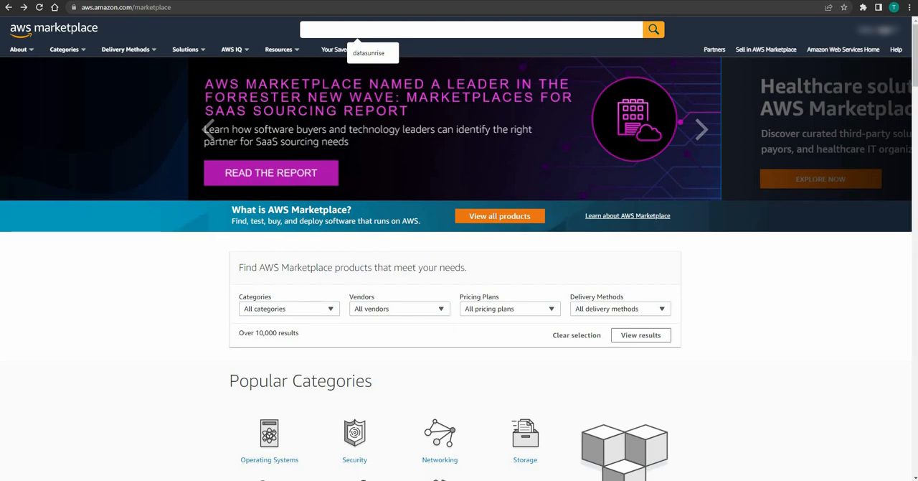
key(Down)
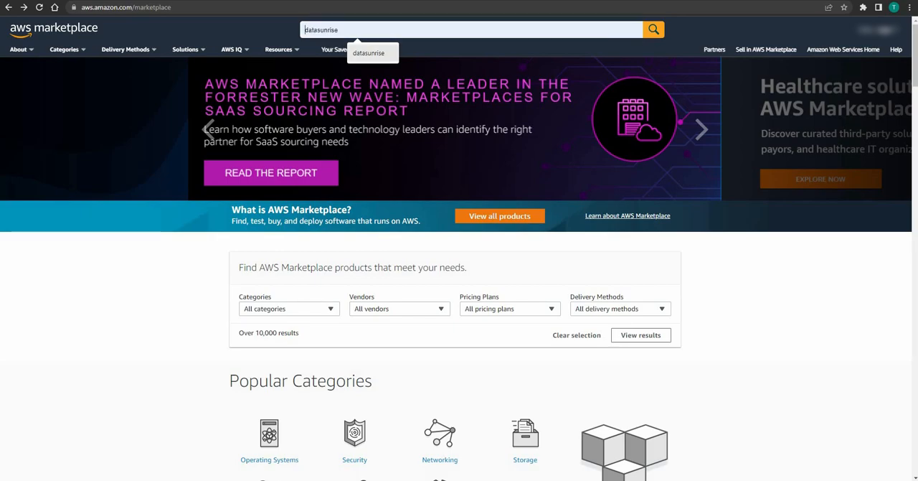
key(Return)
key(Return)
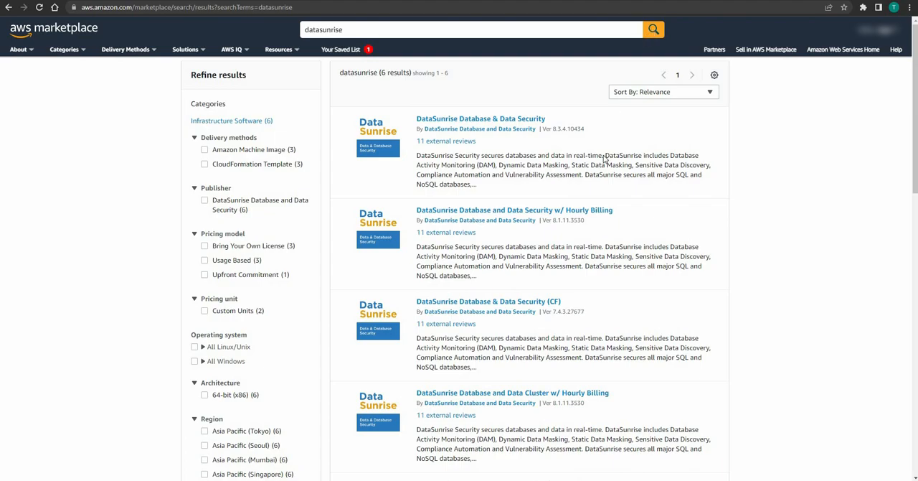
click(548, 304)
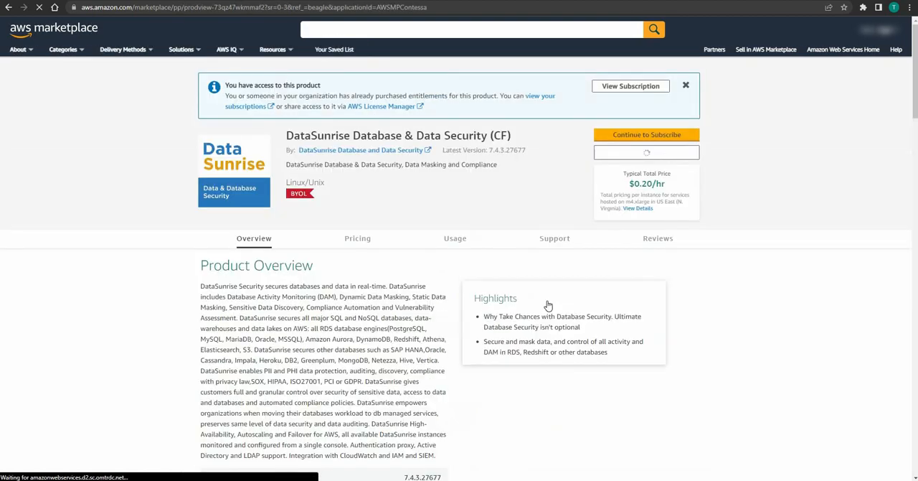
Step: Review the product's overview and pricing, then proceed through the subscription page to the software configuration
scroll(462, 299, down, 1)
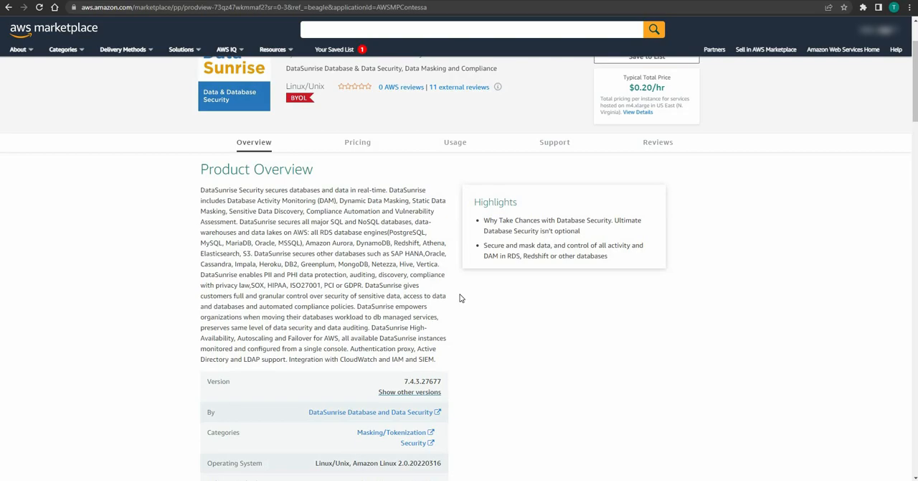
scroll(462, 298, down, 3)
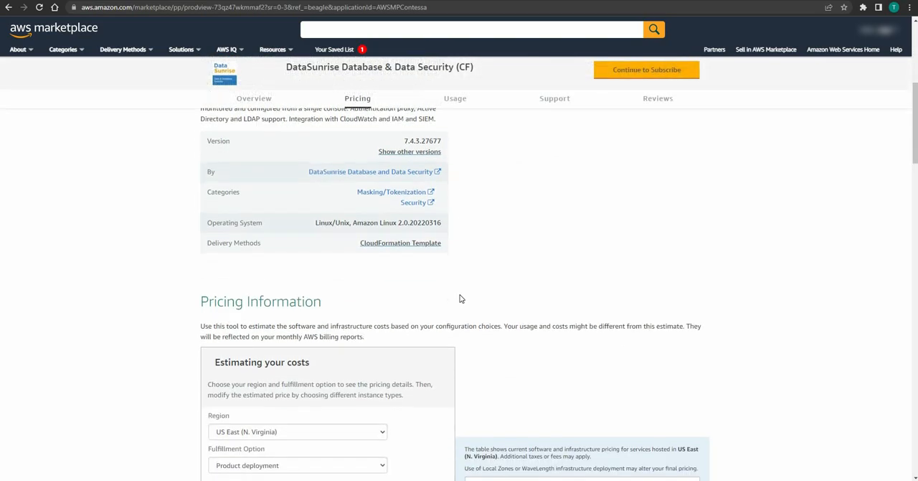
scroll(461, 298, down, 1)
scroll(459, 297, down, 2)
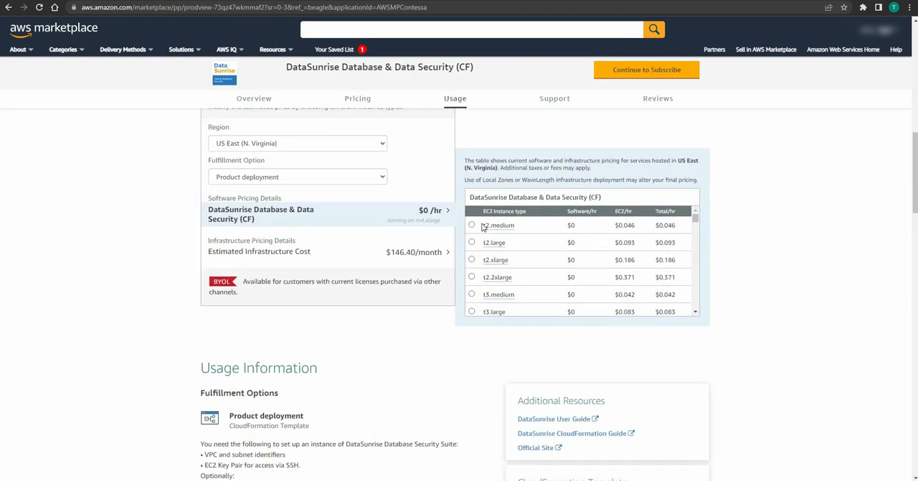
scroll(482, 227, up, 1)
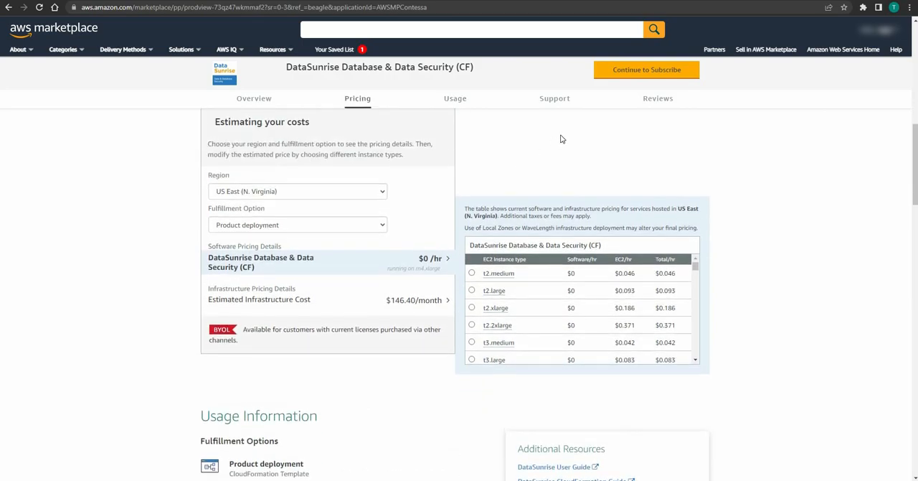
click(642, 76)
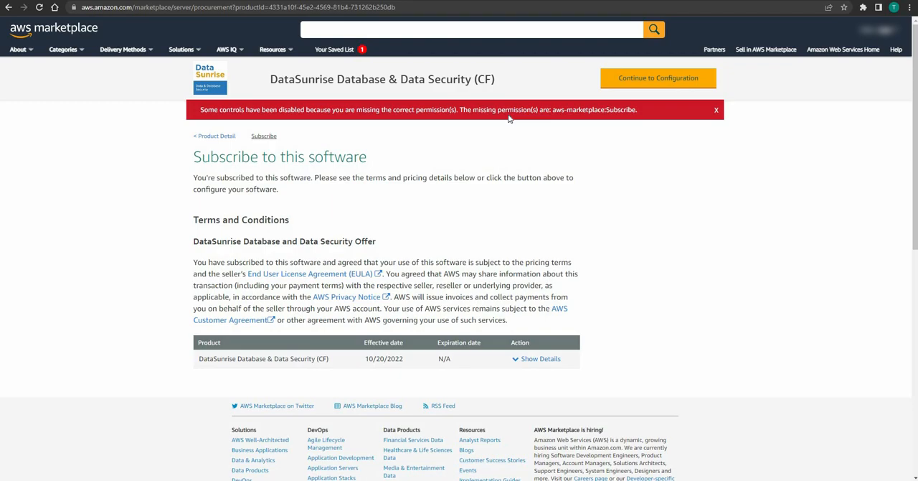
click(716, 112)
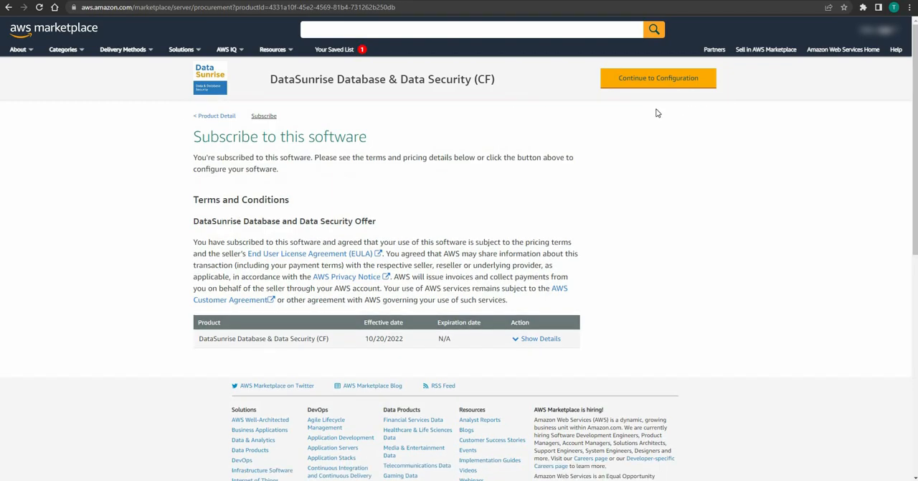
click(628, 81)
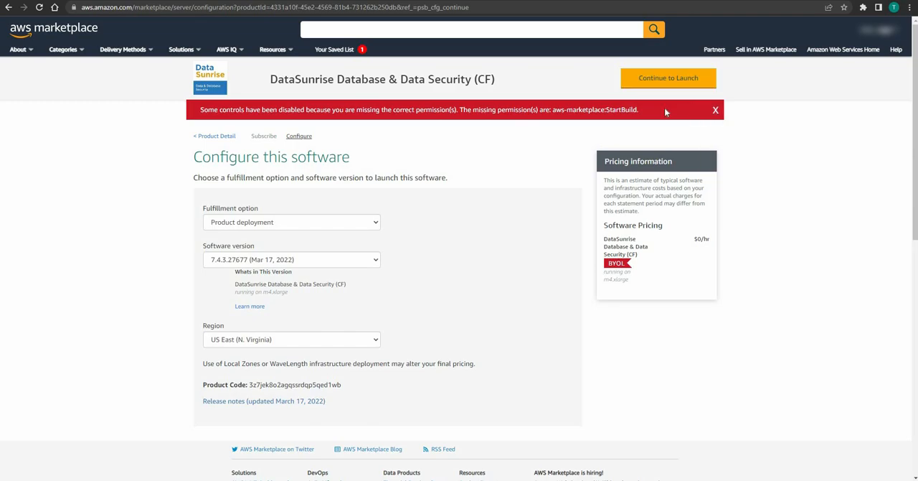
Step: Set the deployment region to Asia Pacific (Singapore) and continue to the launch page
click(716, 110)
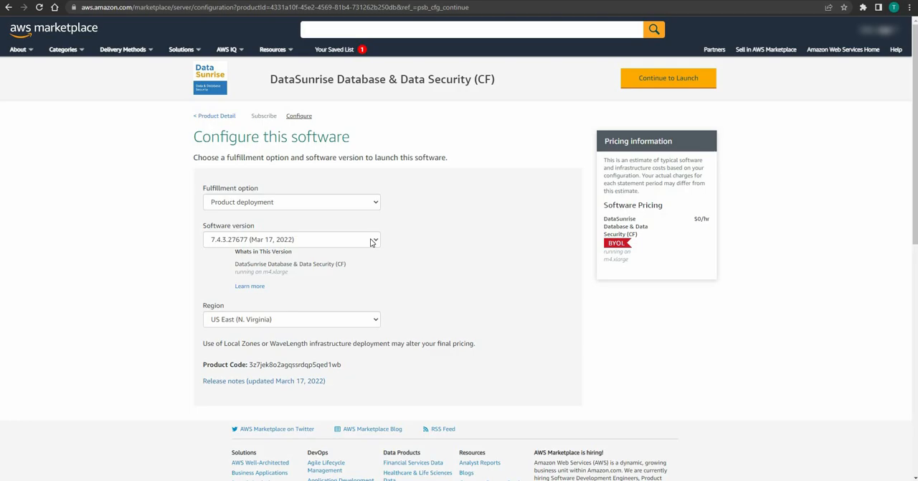
click(242, 244)
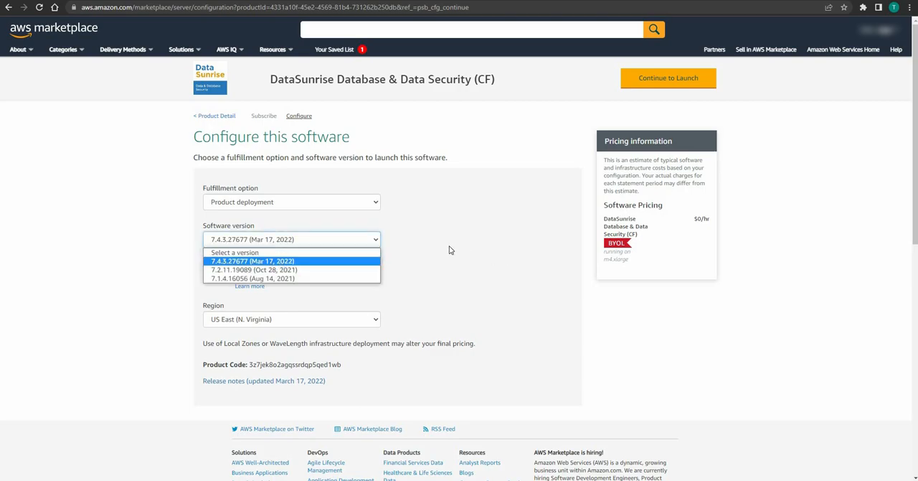
click(412, 258)
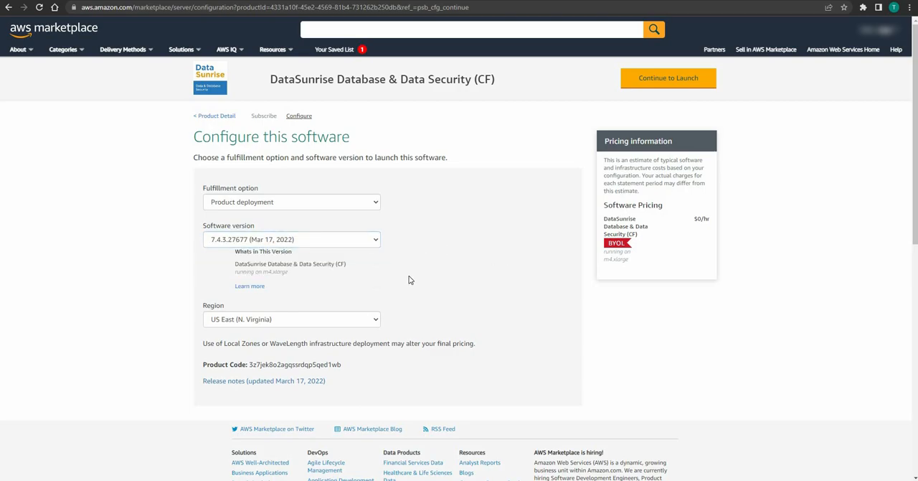
click(376, 322)
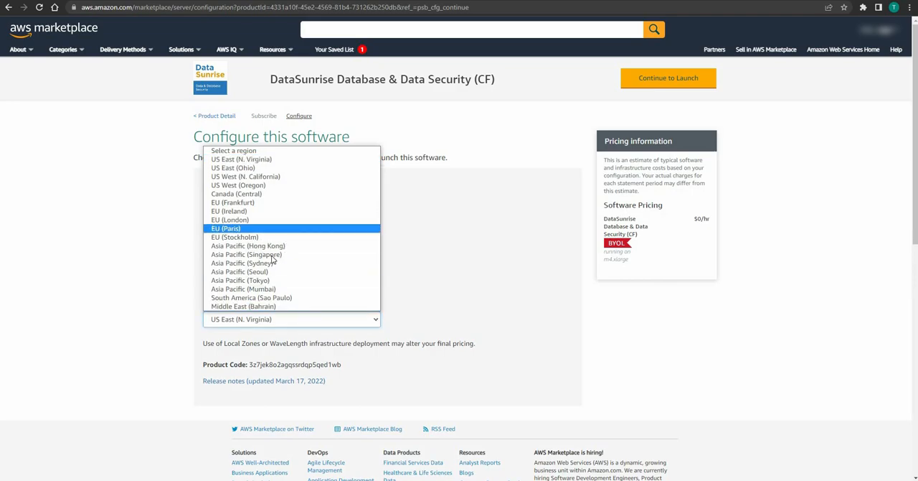
click(323, 254)
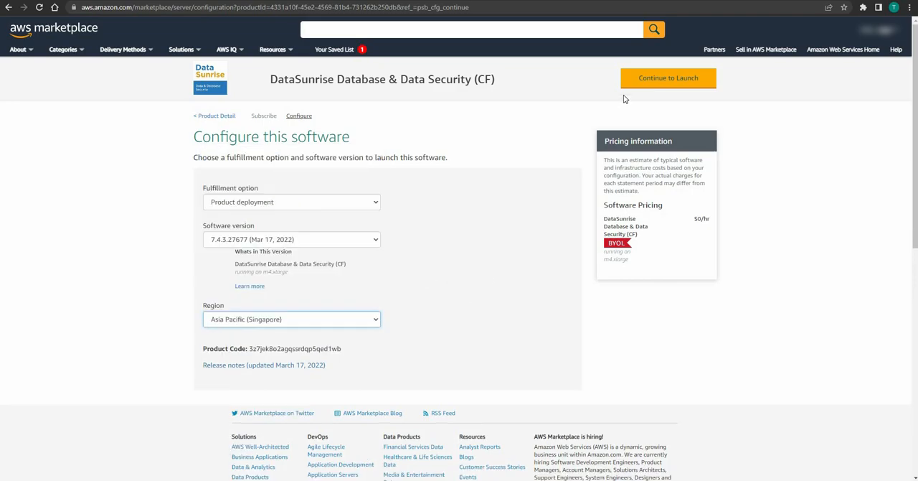
click(667, 83)
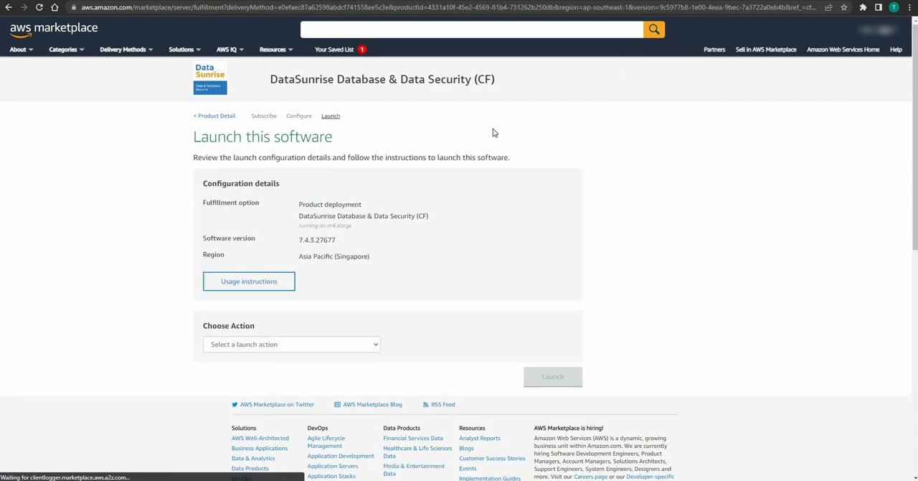
Step: Launch the product with the Launch CloudFormation action and accept the prefilled S3 template to reach the stack details
click(377, 345)
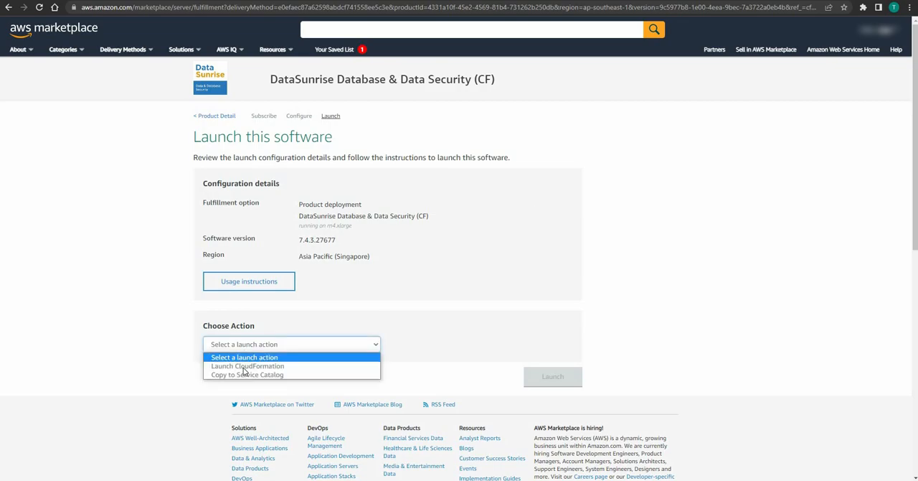
click(245, 366)
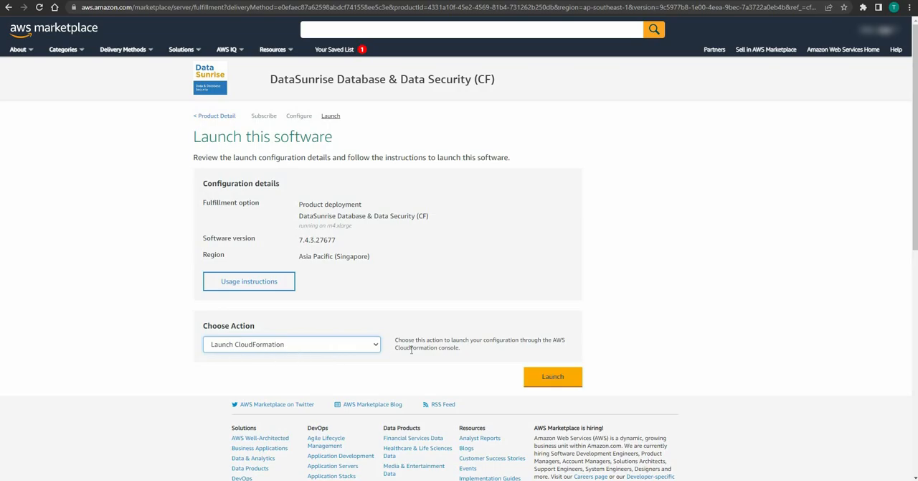
click(556, 382)
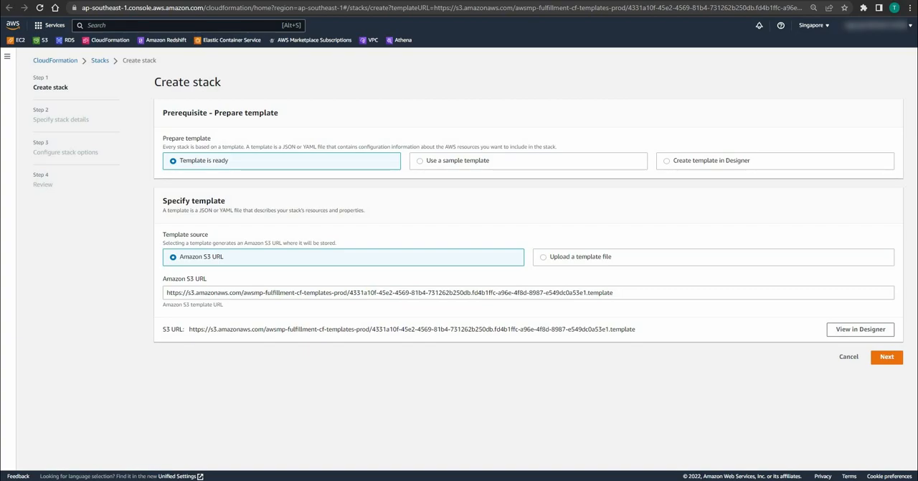
click(887, 357)
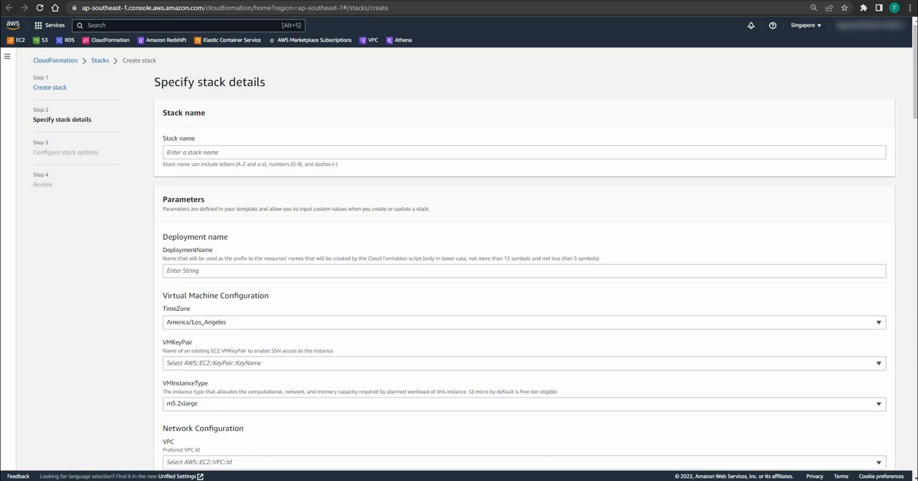
Step: Name the stack demo-stack and set the deployment name to mydemo
scroll(524, 287, down, 1)
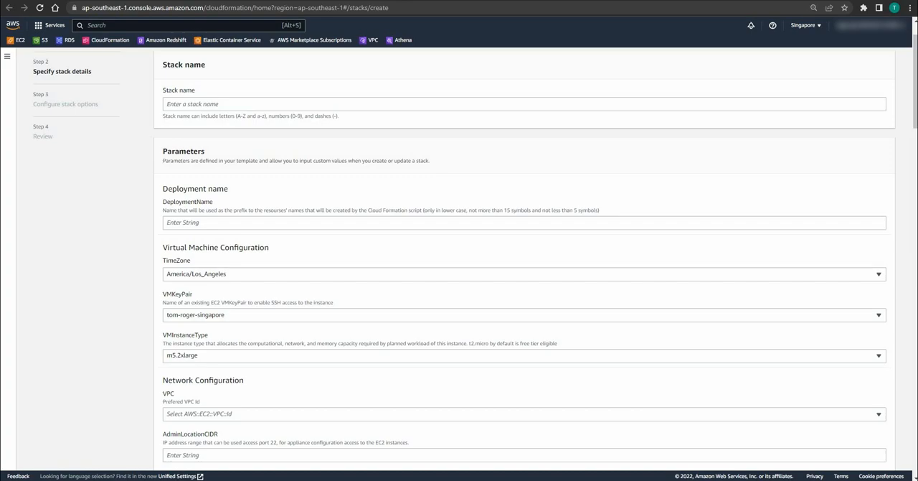
click(216, 104)
text(demo-stack)
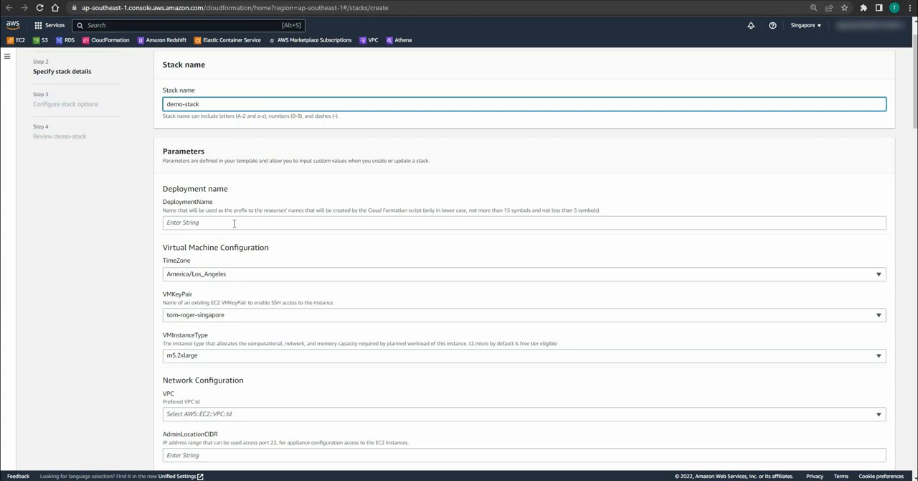
click(234, 223)
text(mydemo)
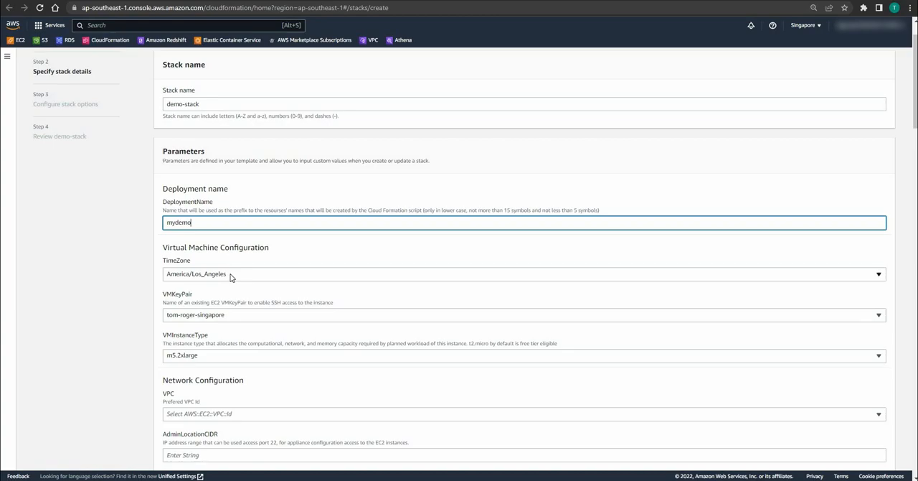
Step: Check the available VM key pairs and set the VM instance type to t3.medium
click(230, 318)
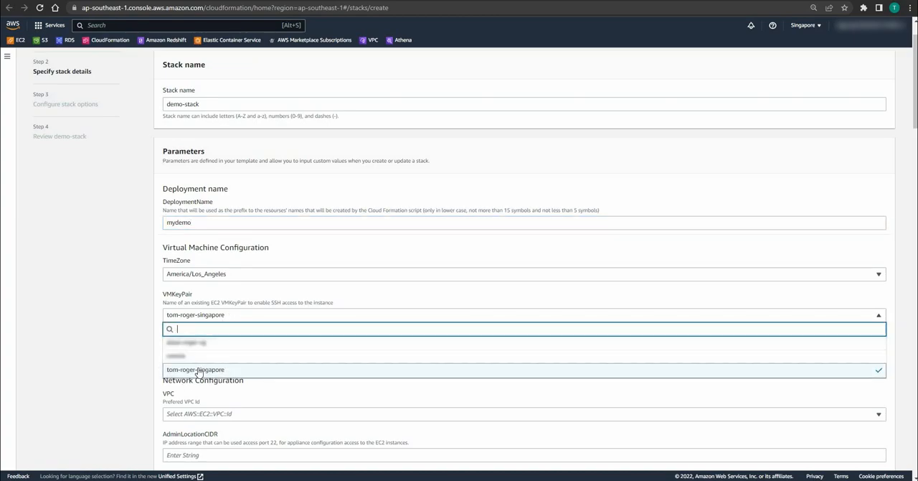
click(132, 355)
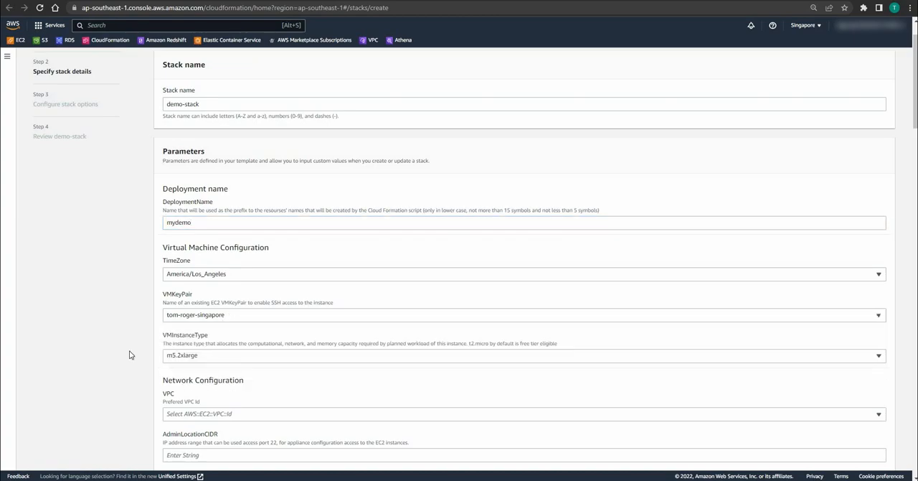
click(237, 359)
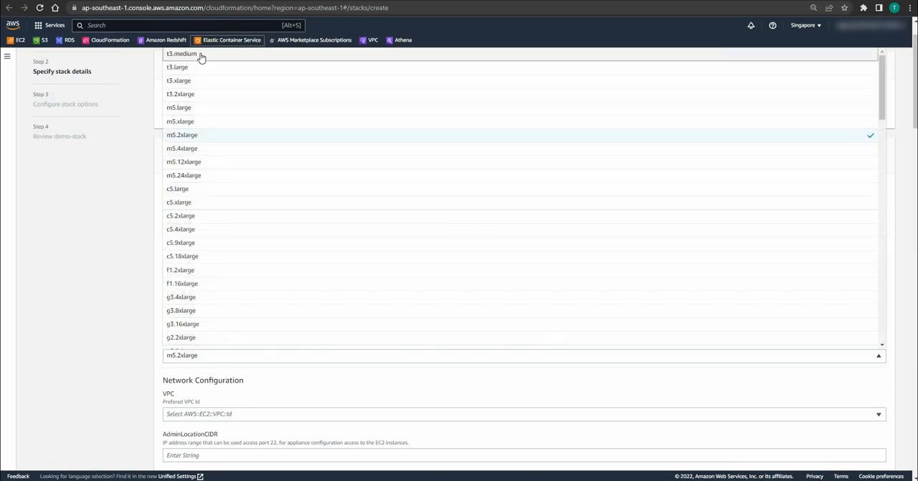
click(204, 54)
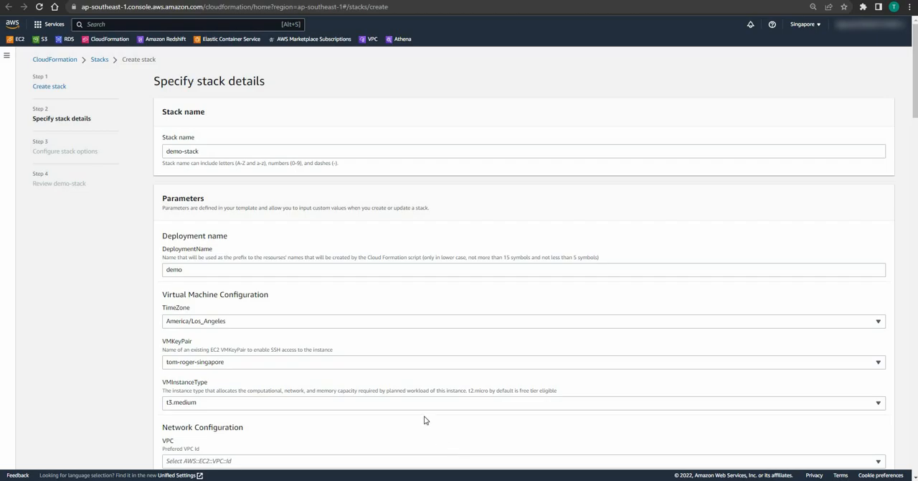
Step: Choose vpc-02dd78a6367b8359c as the VPC in the network configuration
scroll(397, 385, down, 5)
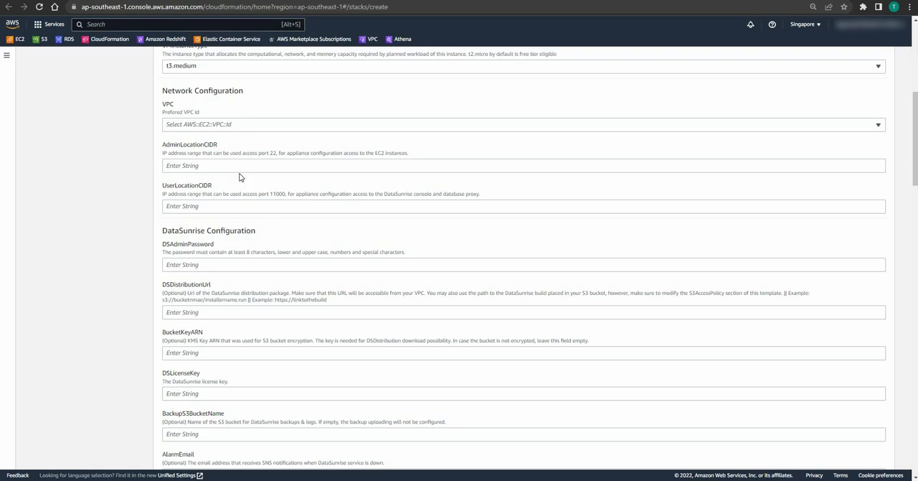
click(239, 128)
click(204, 152)
Step: Set both the admin and user location CIDR ranges to 0.0.0.0/0
click(239, 168)
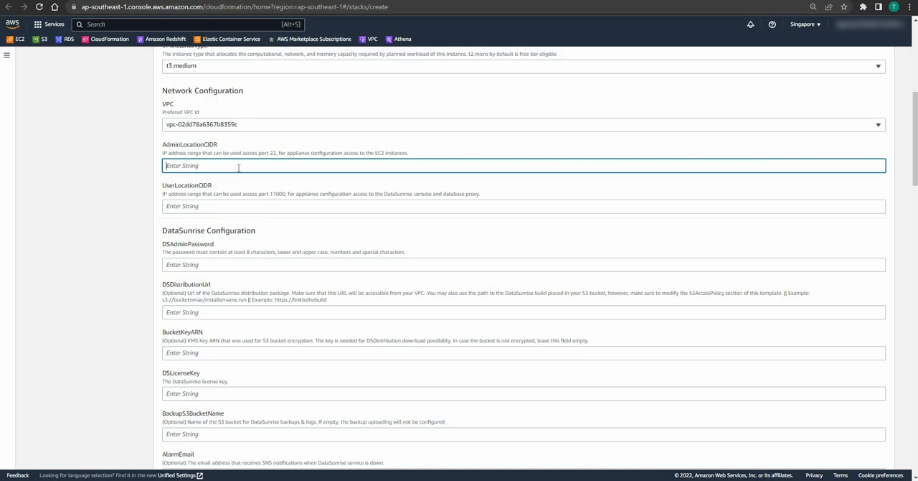
text(0.0.0.0/0)
key(shift+Left)
key(shift+Left)
key(shift+Home)
key(ctrl+c)
click(185, 206)
key(ctrl+v)
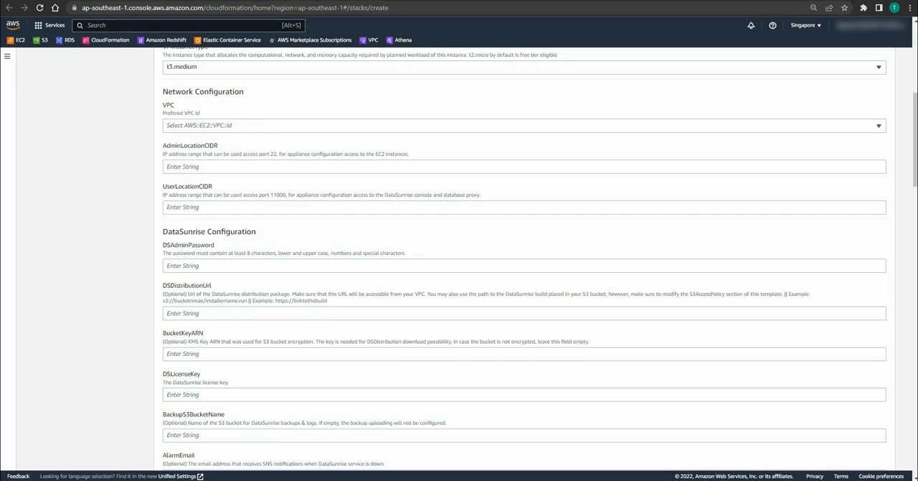
Step: Enter the DataSunrise admin password and paste the DataSunrise license key in the DataSunrise configuration
scroll(524, 258, down, 3)
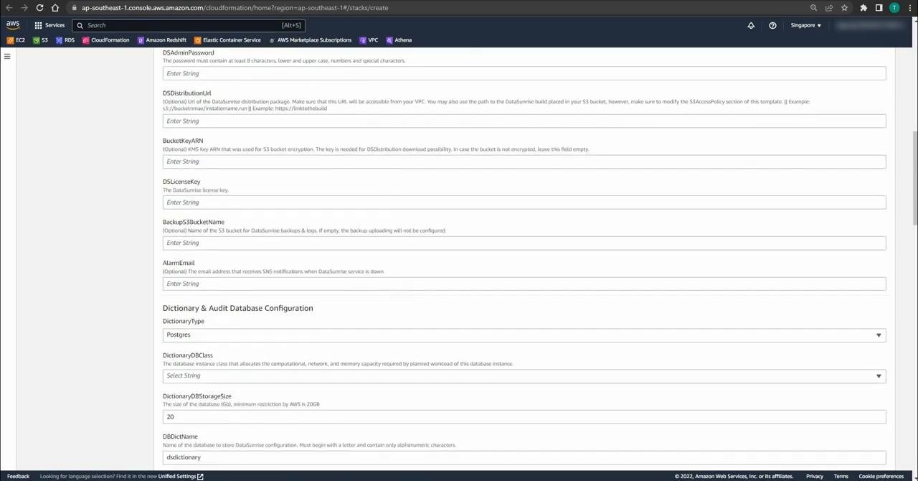
click(208, 77)
text(•••••••••)
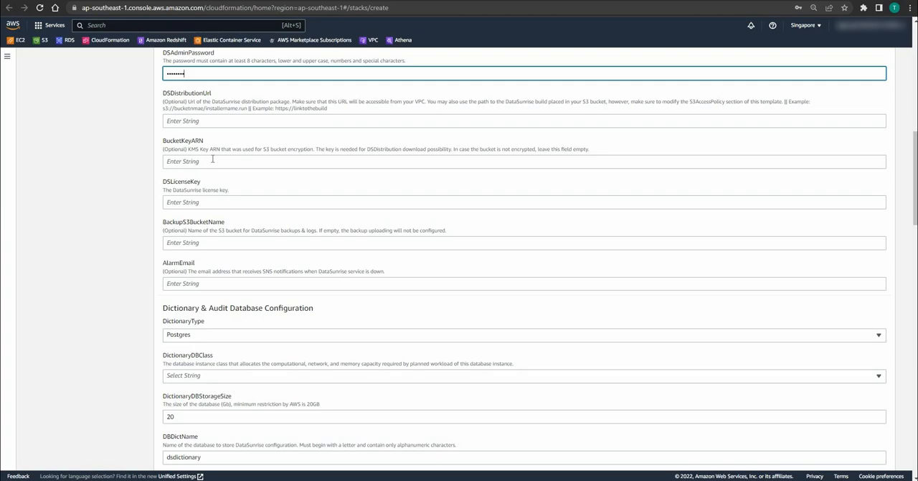
click(221, 201)
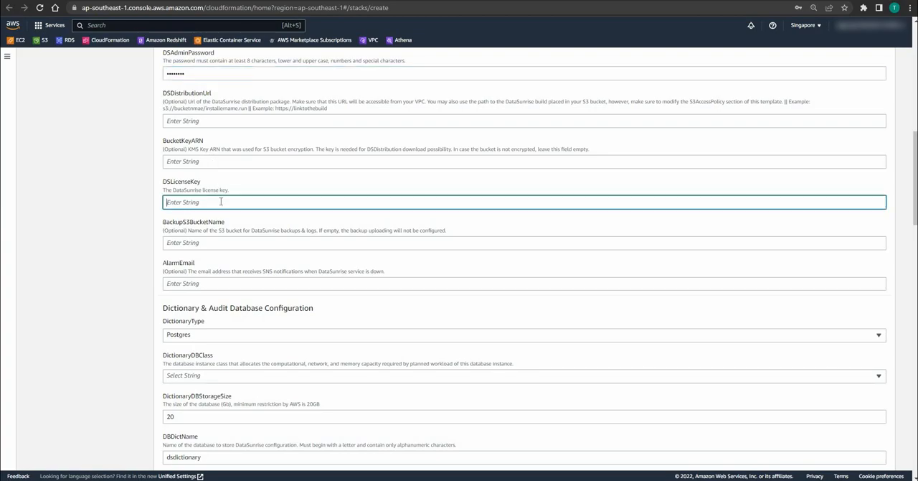
key(ctrl+v)
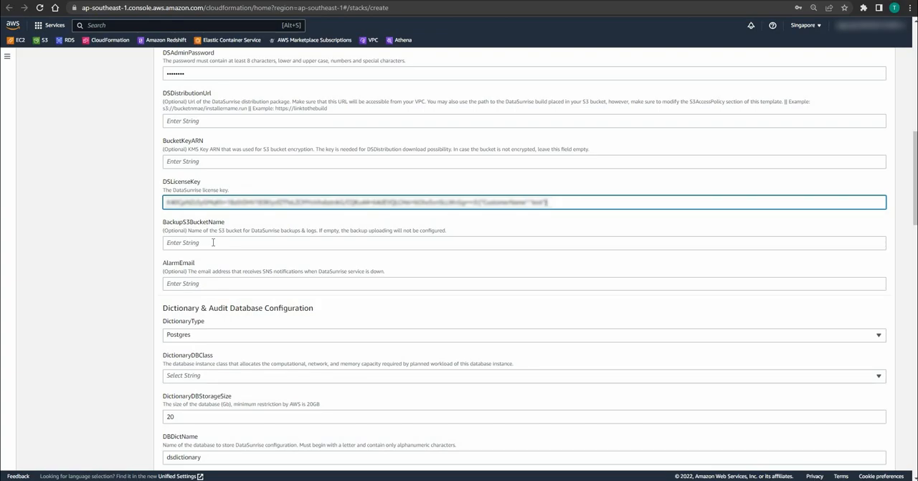
Step: Set the S3 bucket name for DataSunrise backups and logs to demo-bucket
click(213, 243)
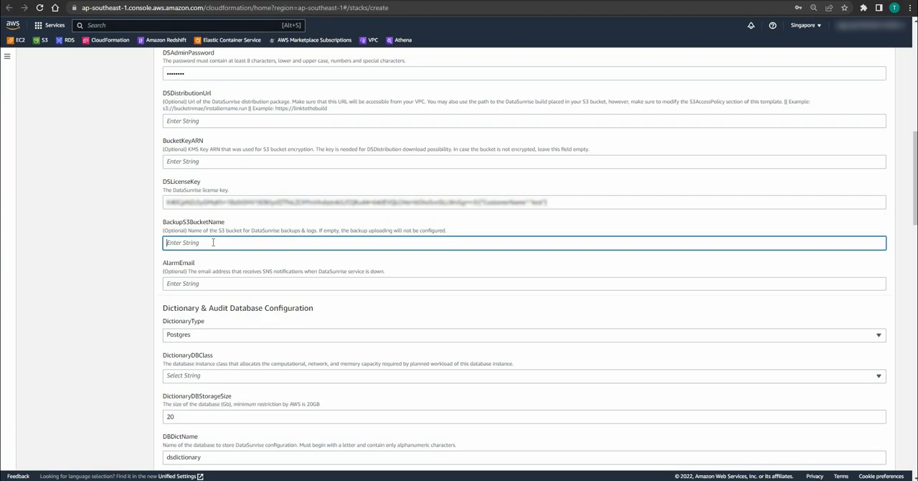
text(demo-bucket)
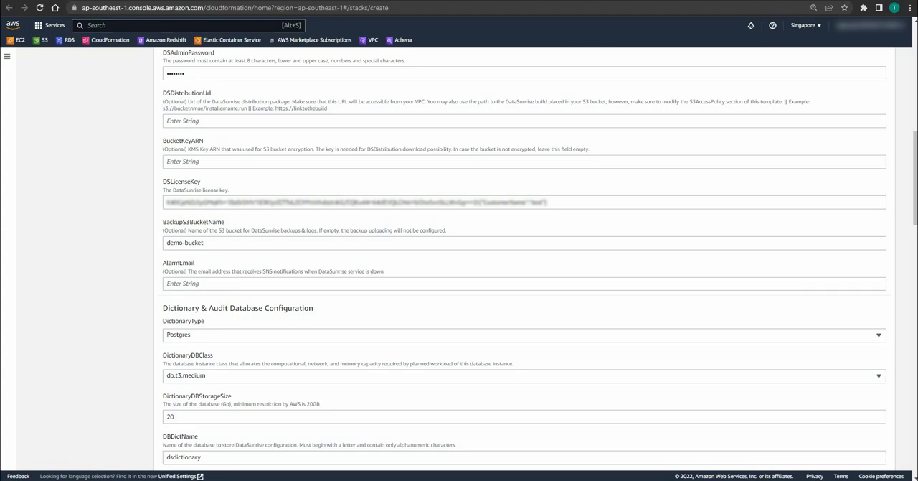
Step: Set the dictionary database type to MySQL and review the instance classes available for it
scroll(524, 258, down, 3)
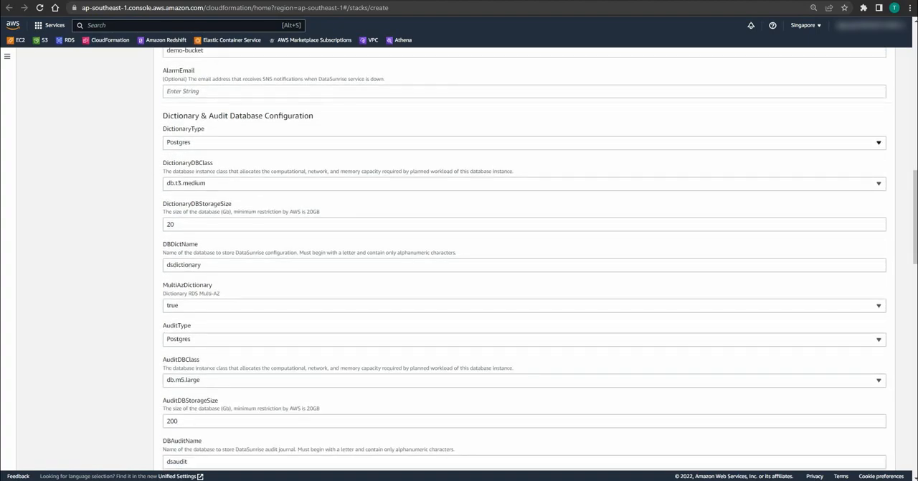
click(523, 143)
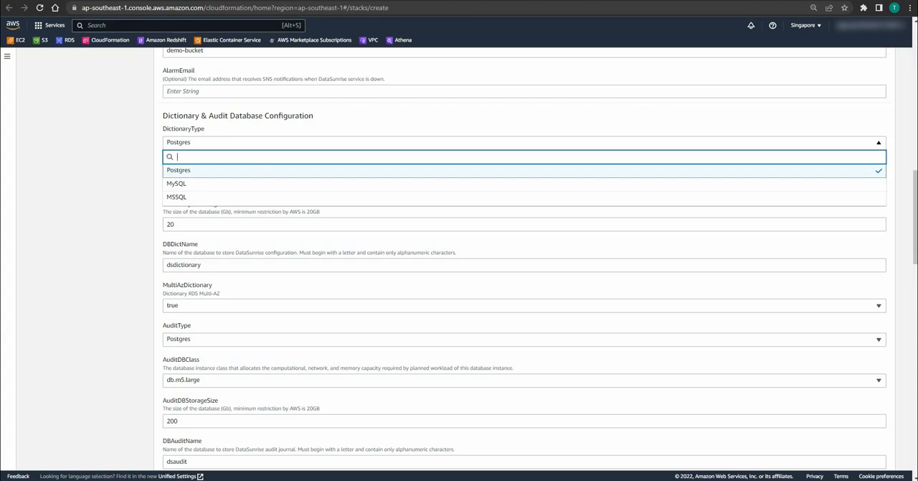
key(Down)
key(Return)
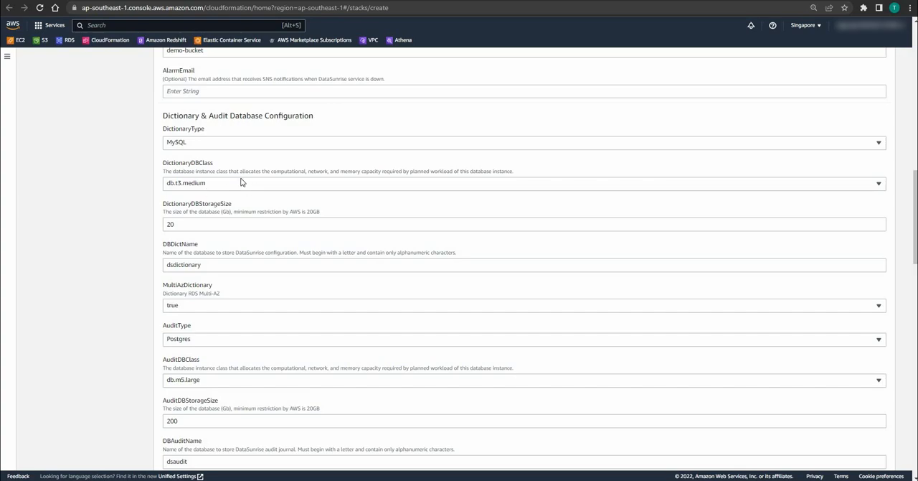
click(214, 185)
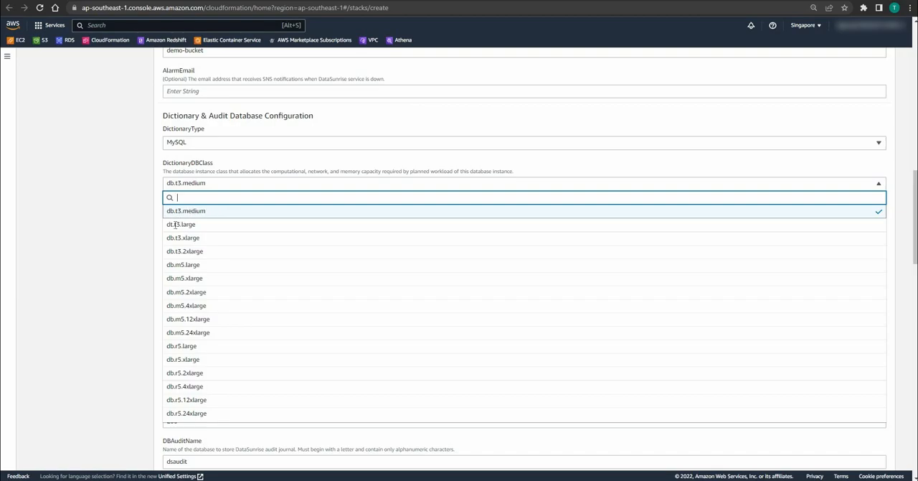
key(Escape)
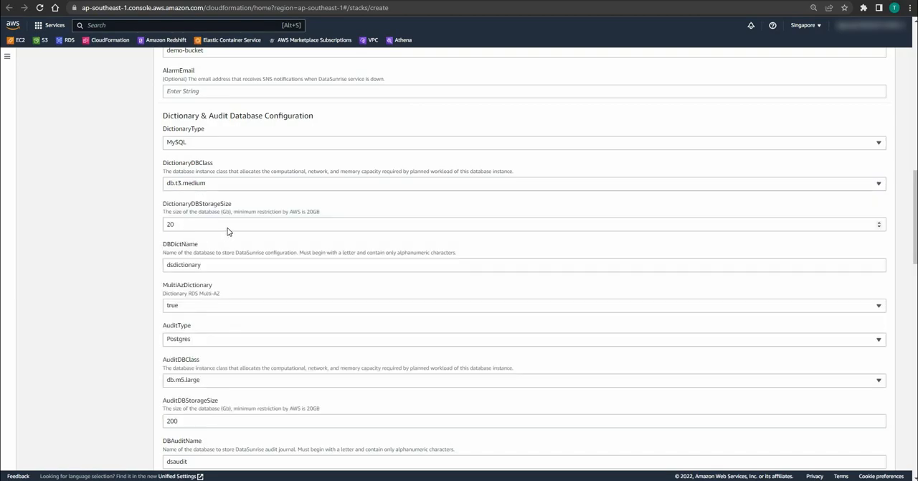
Step: Set the audit database type to MySQL and review the instance classes available for it
scroll(227, 228, down, 1)
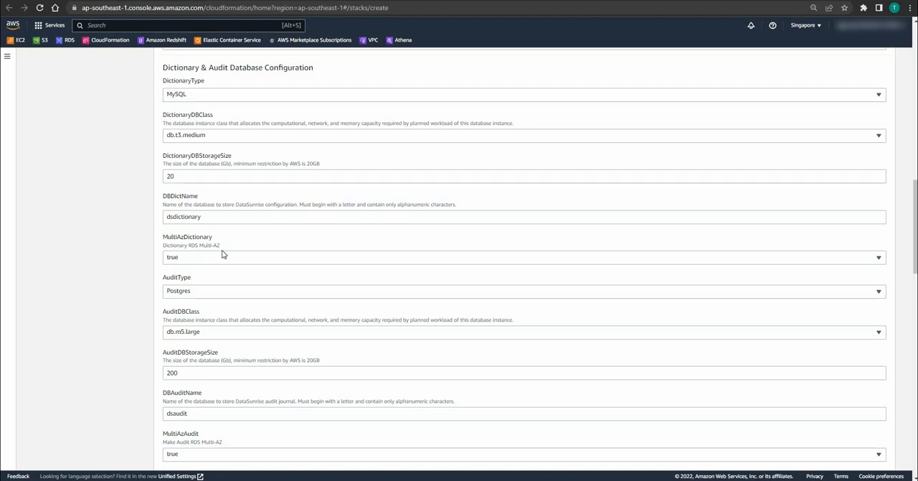
scroll(222, 254, down, 1)
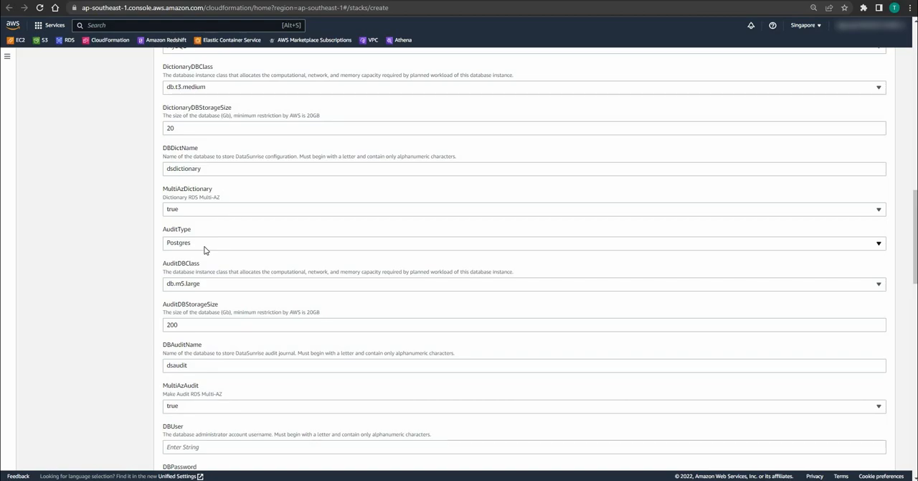
click(204, 251)
key(Down)
key(Return)
scroll(189, 236, down, 1)
click(190, 237)
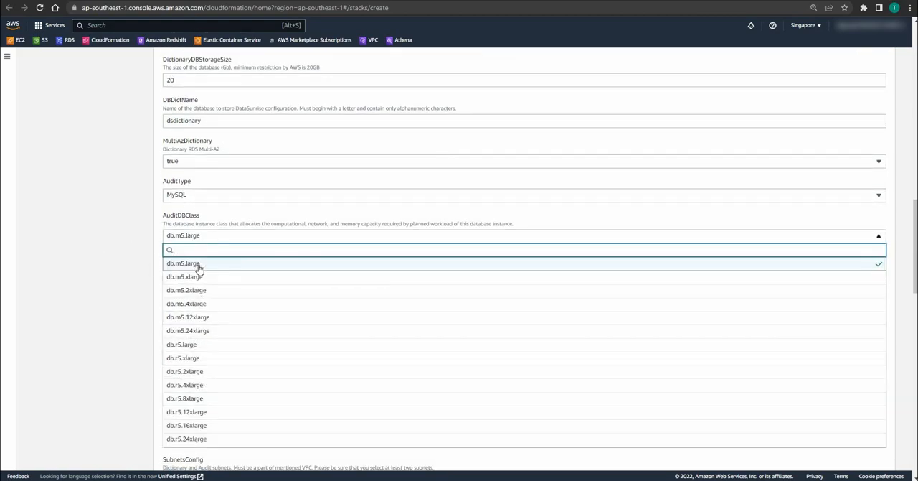
click(138, 254)
Step: Enter the database administrator's username and password for the dictionary and audit databases
scroll(158, 240, down, 1)
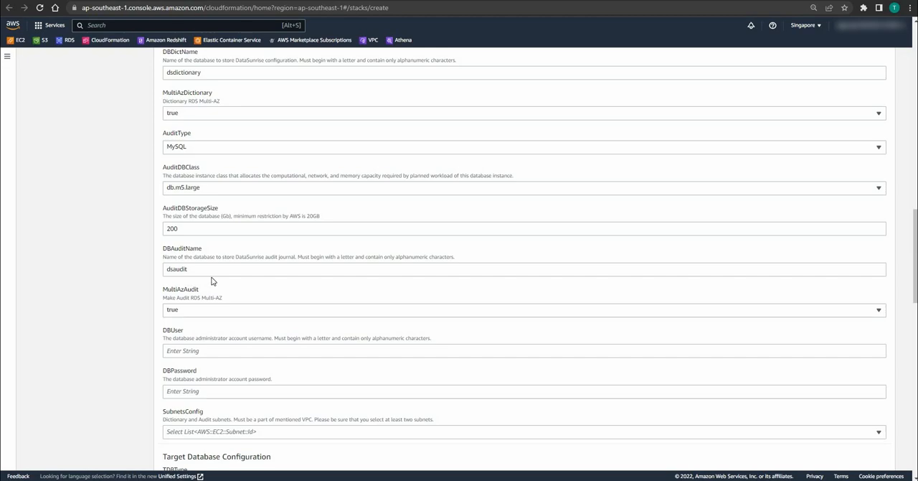
scroll(222, 273, down, 1)
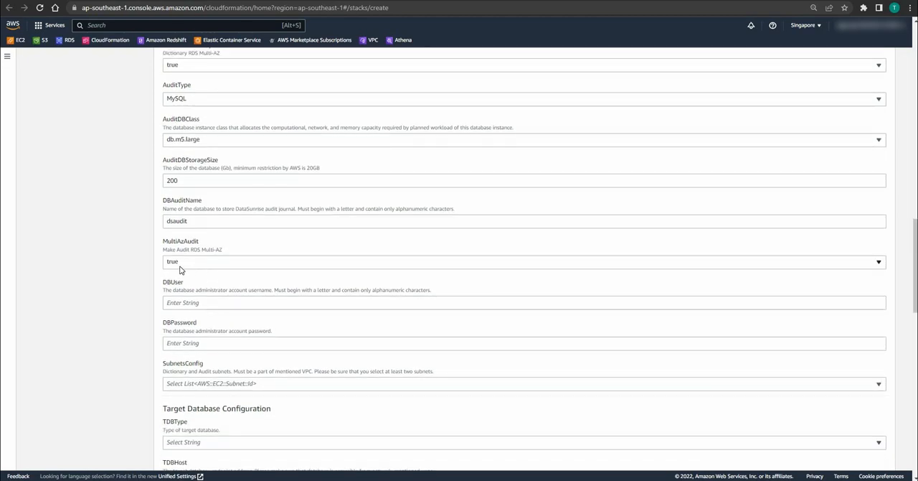
scroll(187, 269, down, 1)
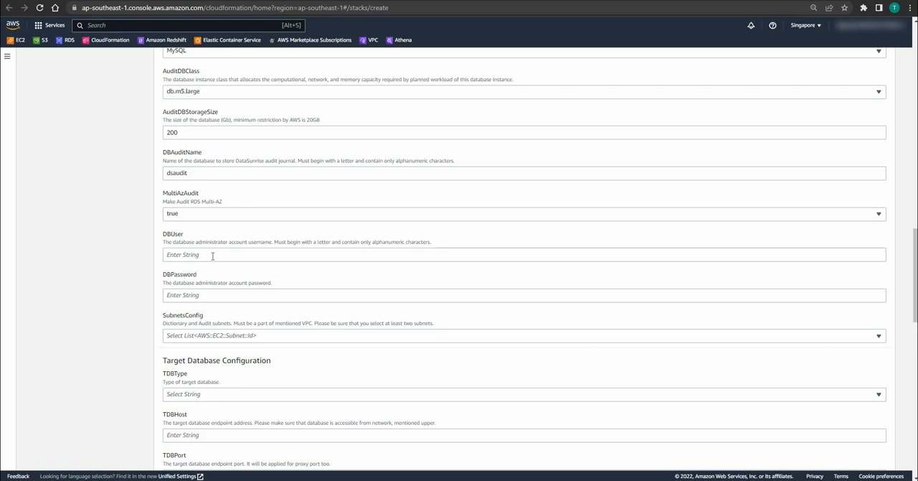
click(212, 256)
text(••)
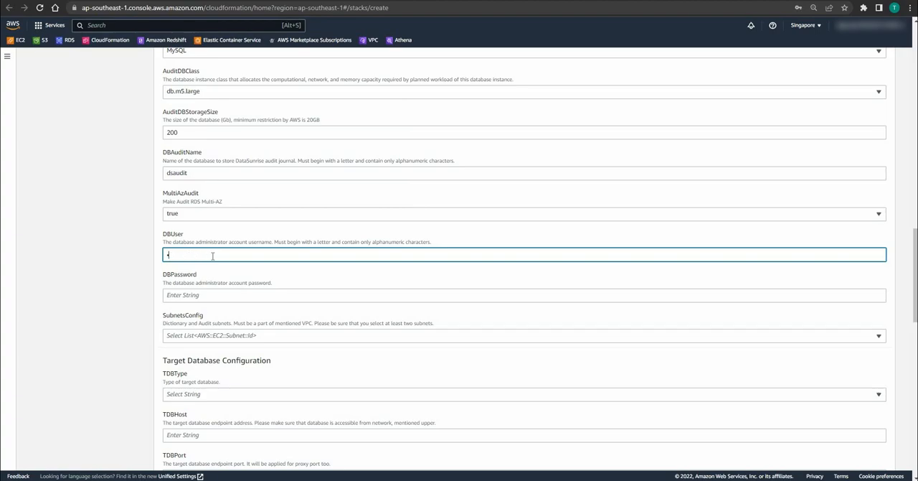
text(••••••)
click(210, 295)
text(•••••••••)
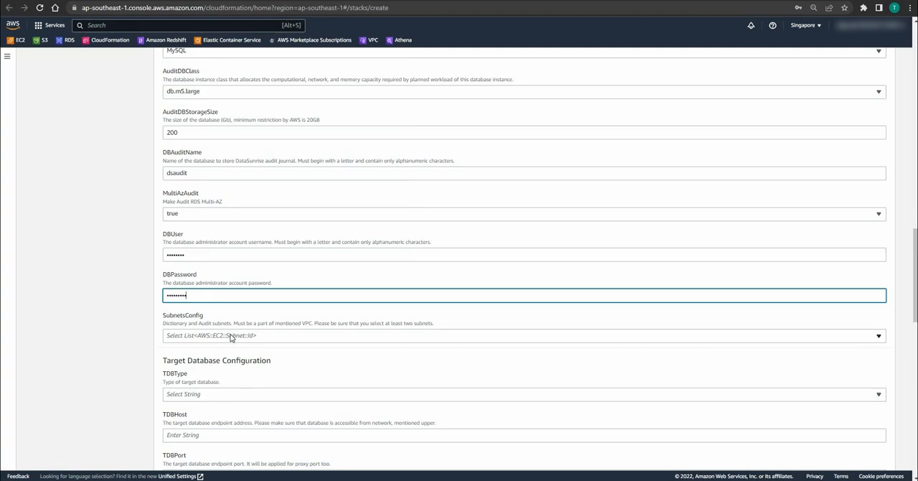
Step: Select subnet-0781f74a08991fee5, subnet-0f9dd0d9689e5bca4 and subnet-0ac1328676a85c05d as the dictionary and audit database subnets
click(231, 336)
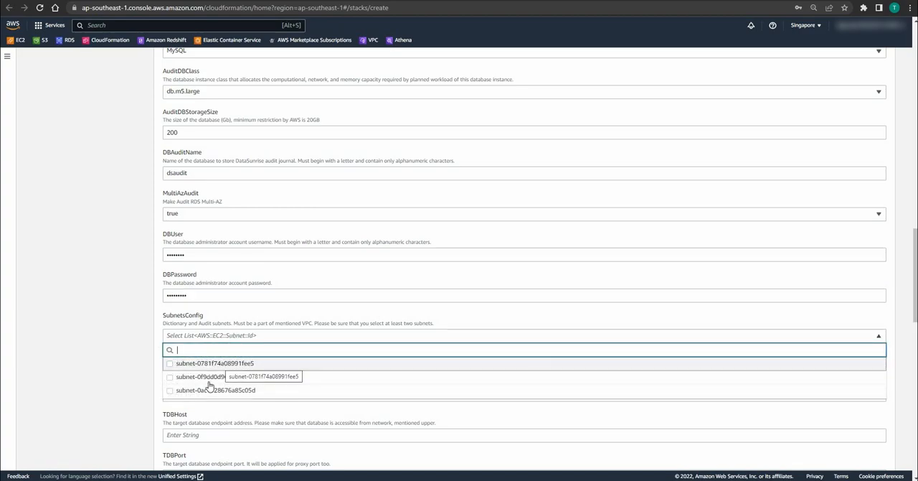
click(220, 364)
click(211, 378)
click(212, 391)
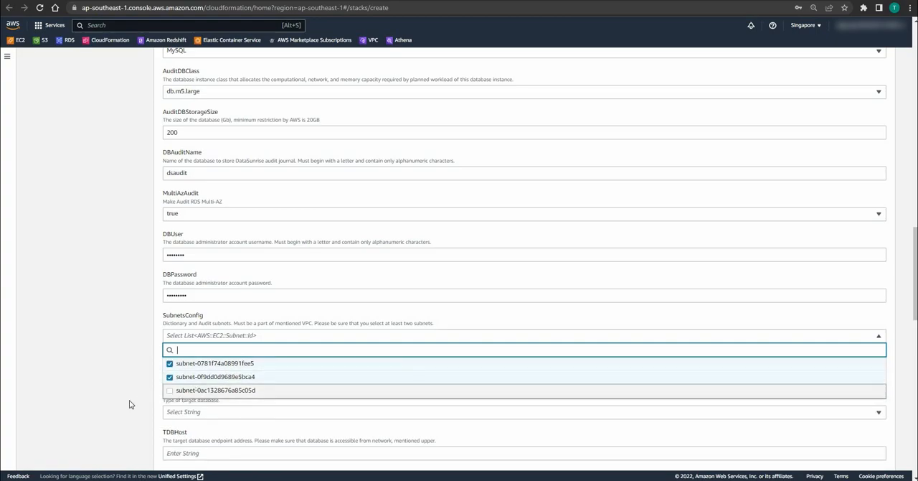
click(129, 406)
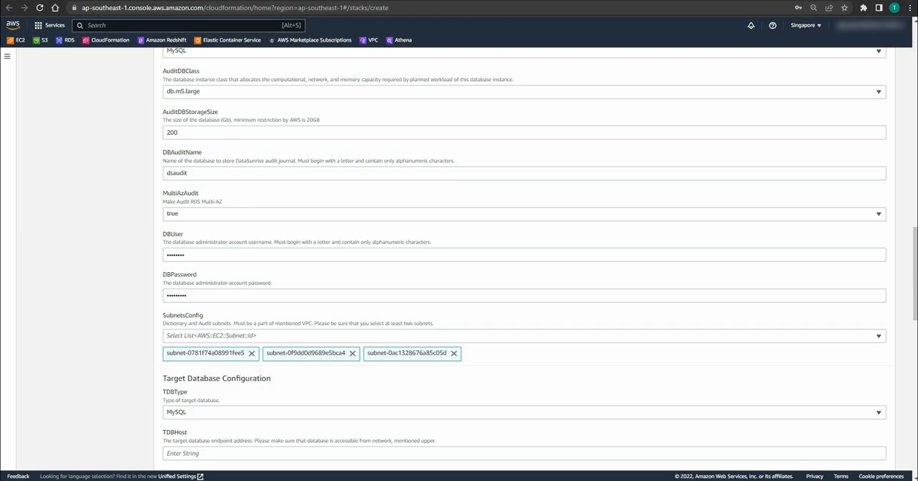
Step: Review the target database types, and set the target host to demo-target-database.cxgu7xevzmp1.ap-southeast-1.rds.amazonaws.com with port 3306
scroll(524, 258, down, 3)
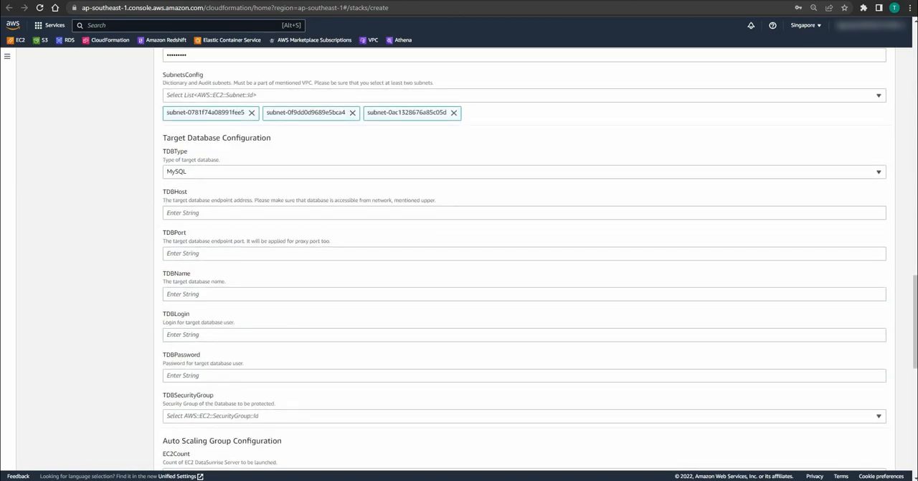
click(198, 173)
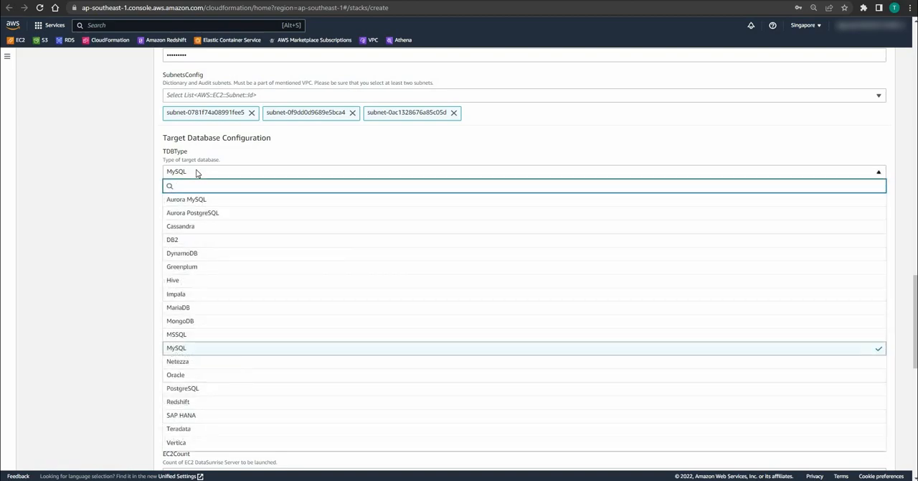
click(147, 175)
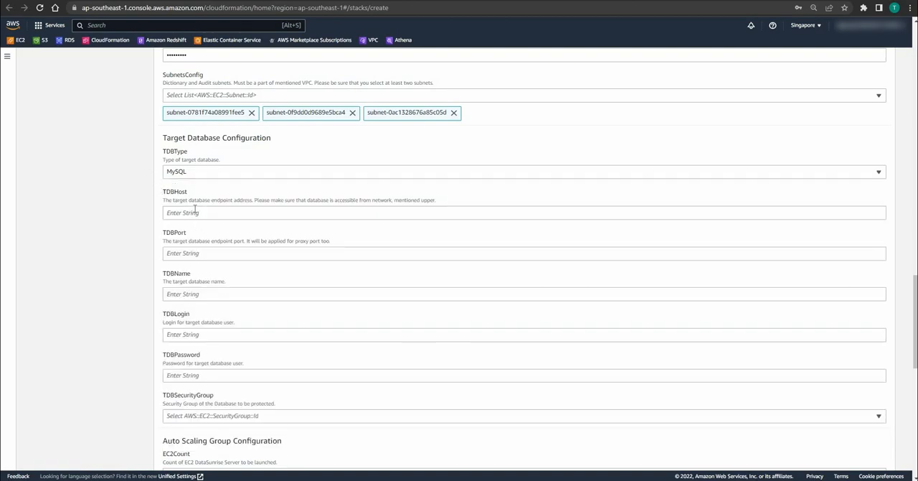
click(194, 210)
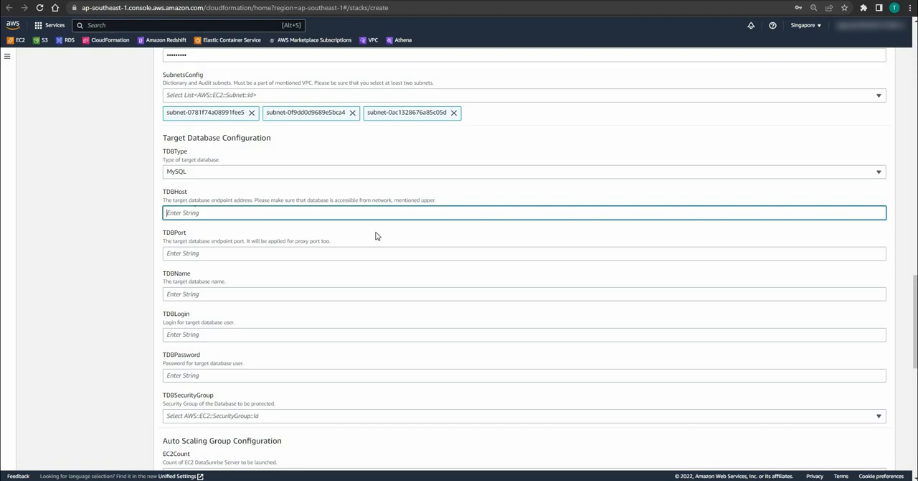
text(demo-target-database.cxgu7xevzmp1.ap-southeast-1.rds.amazonaws.com)
click(233, 253)
text(3306)
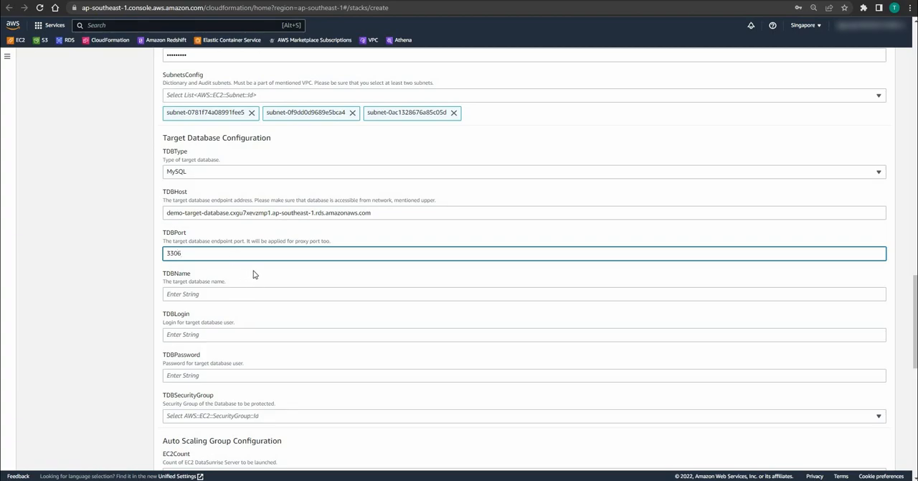
Step: Set the target database name to demo and its login to admin, and enter the target database user's password
click(228, 289)
click(229, 289)
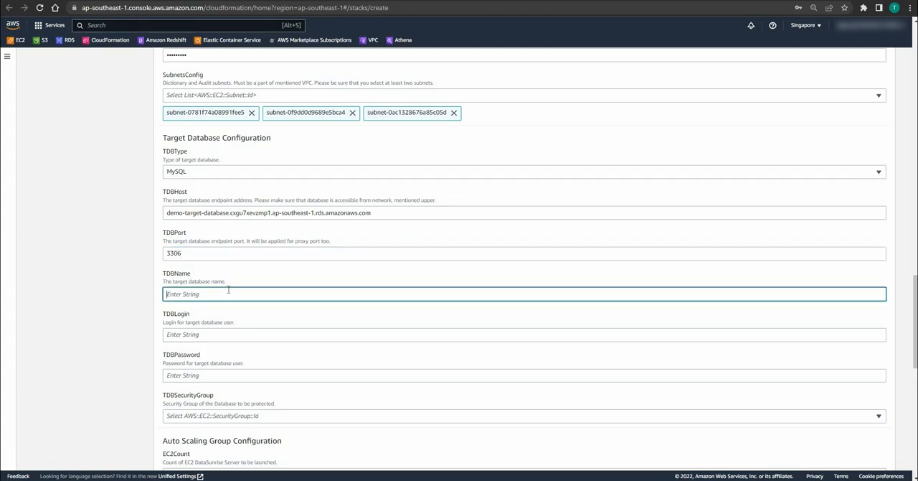
text(demo)
click(194, 343)
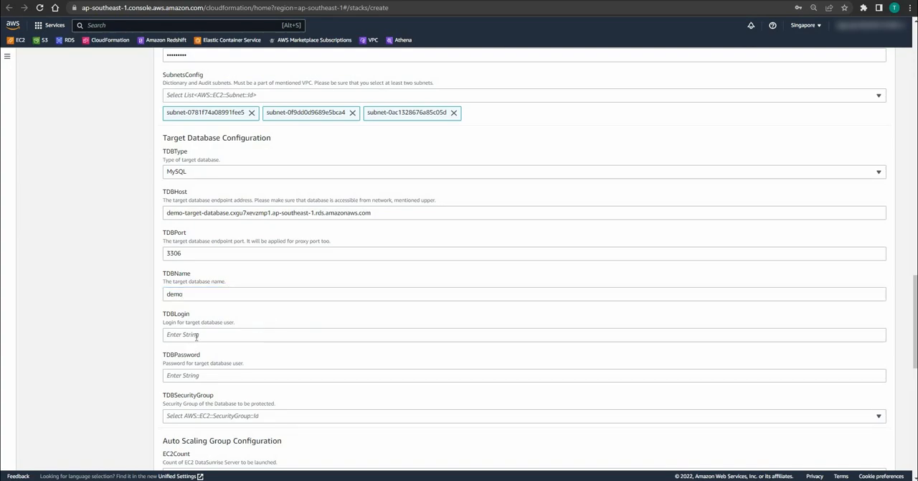
click(196, 337)
text(admin)
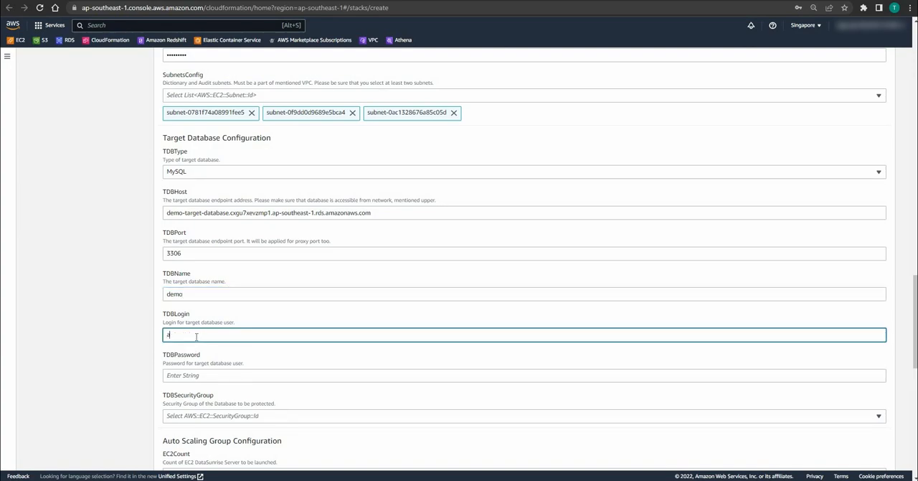
click(263, 379)
text(*****)
click(227, 310)
Step: Choose sg-0e9df334c2f877e9e as the security group of the target database
scroll(259, 284, down, 2)
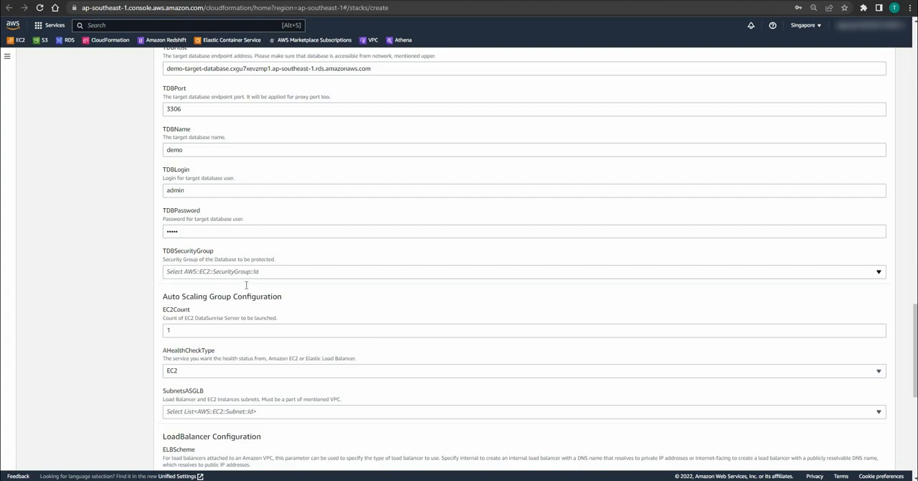
click(246, 275)
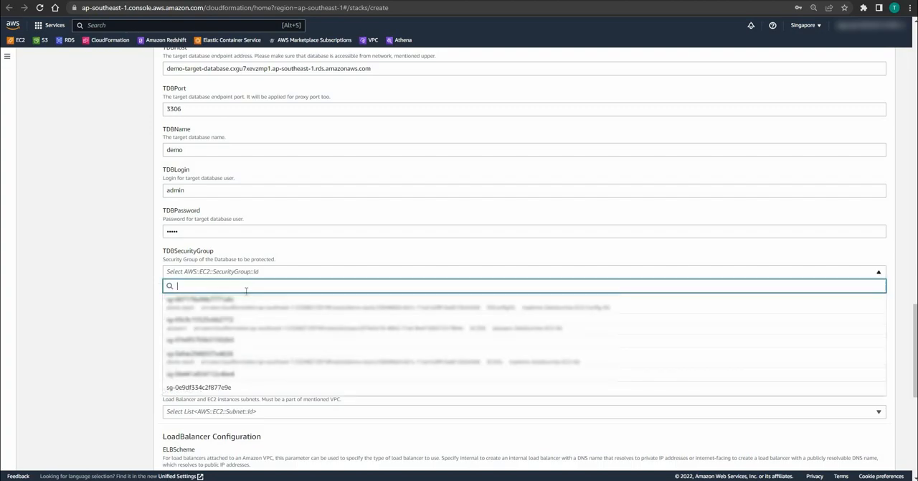
click(238, 388)
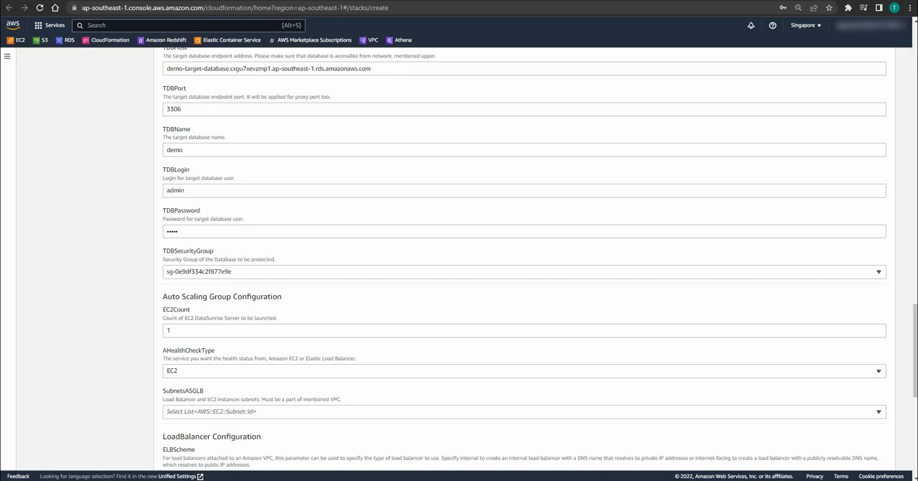
Step: Set the EC2 count to 2 and select all three listed subnets for the load balancer and EC2 instances
double_click(169, 330)
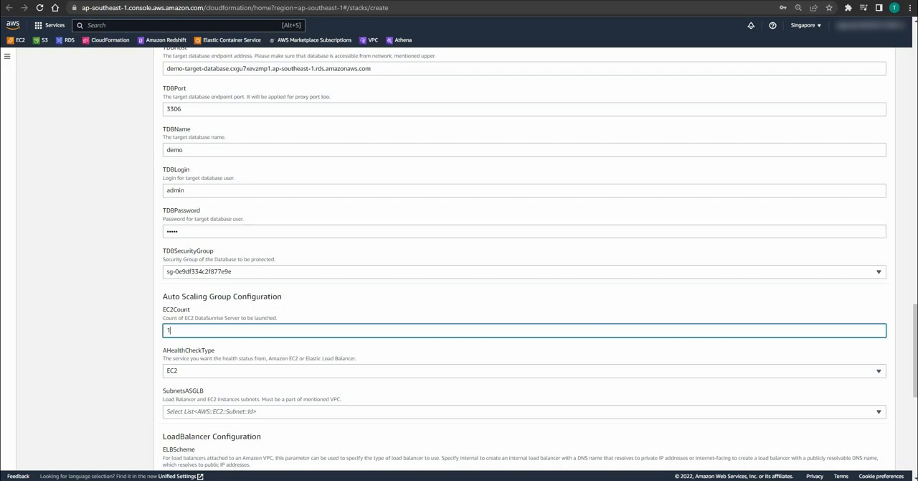
text(2)
click(243, 411)
click(219, 371)
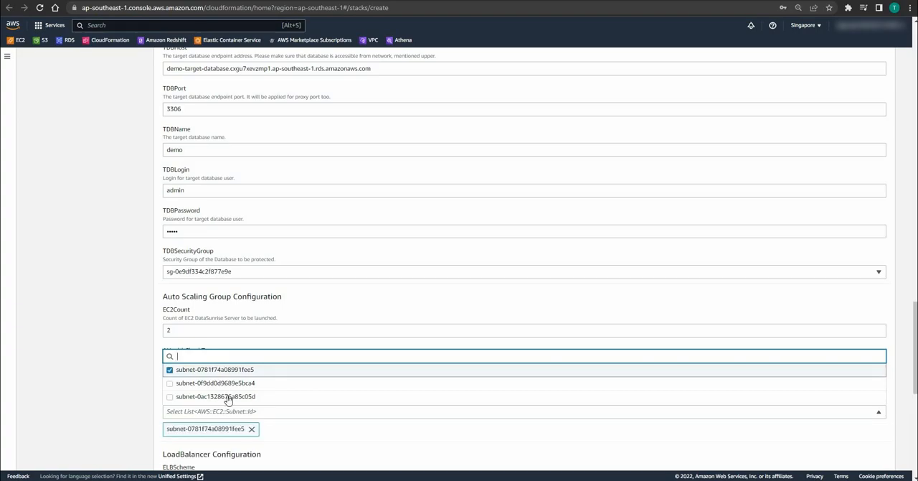
click(219, 384)
click(172, 396)
click(151, 434)
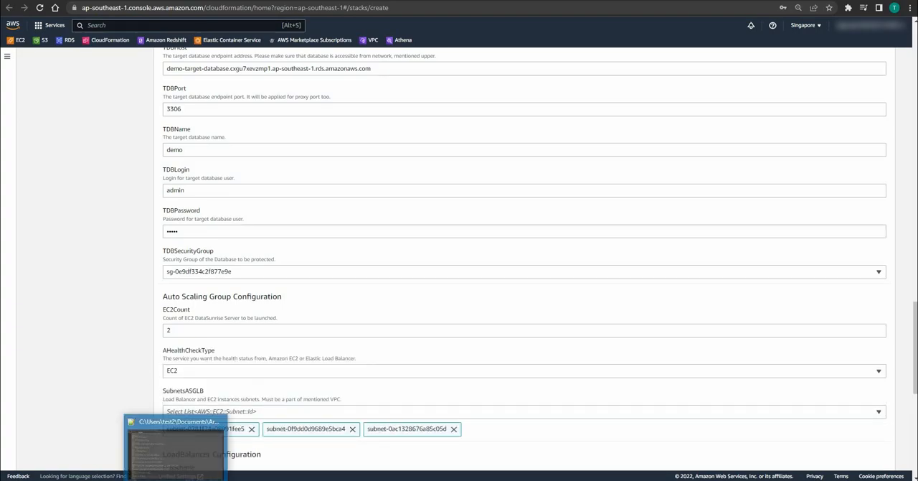
Step: Set the load balancer scheme to internet-facing
scroll(572, 457, down, 1)
scroll(562, 417, down, 2)
scroll(564, 418, down, 2)
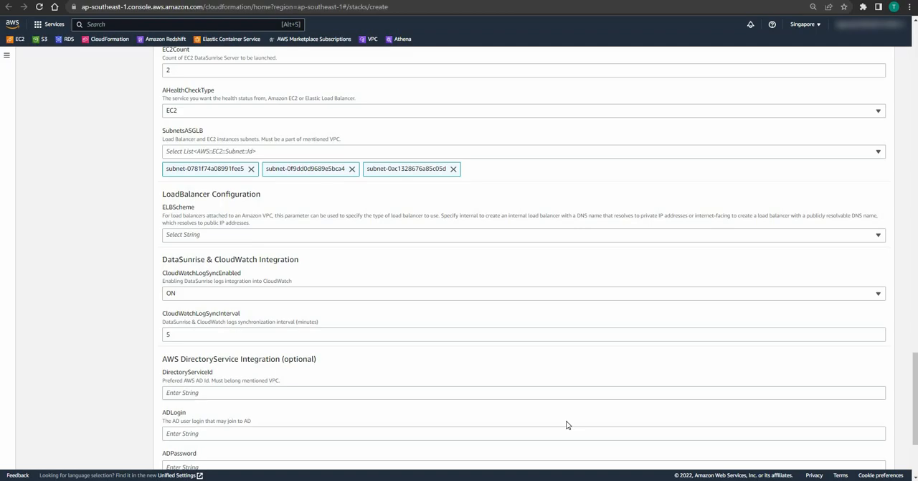
click(230, 239)
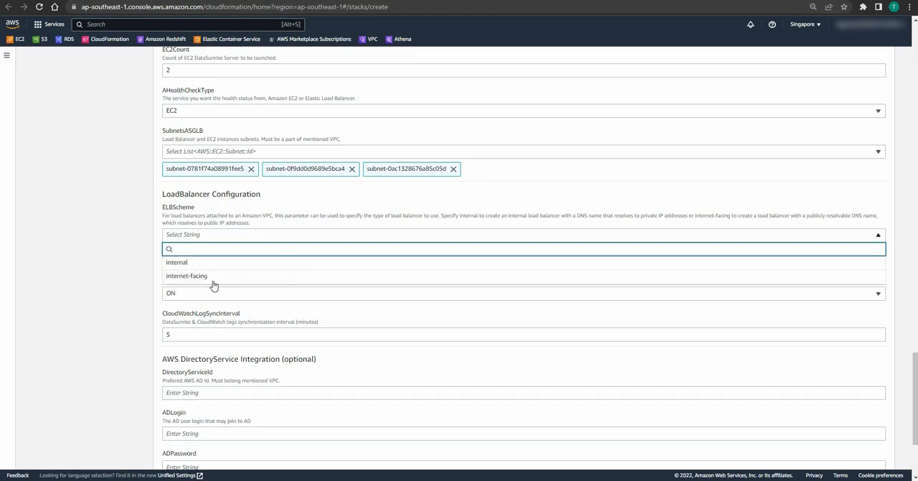
click(244, 276)
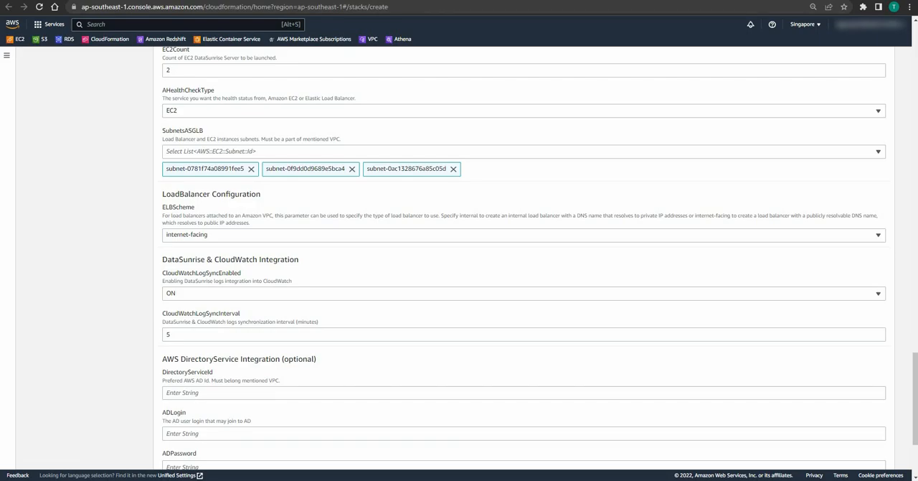
Step: Leave the Directory Service and proxy parameters empty, continue to the stack options, and assign CFRole as the IAM role
scroll(524, 258, down, 1)
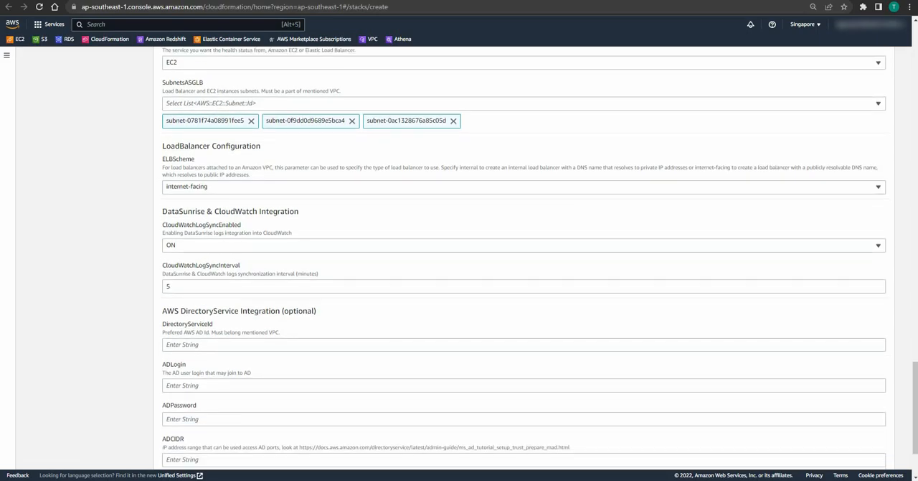
scroll(523, 258, down, 2)
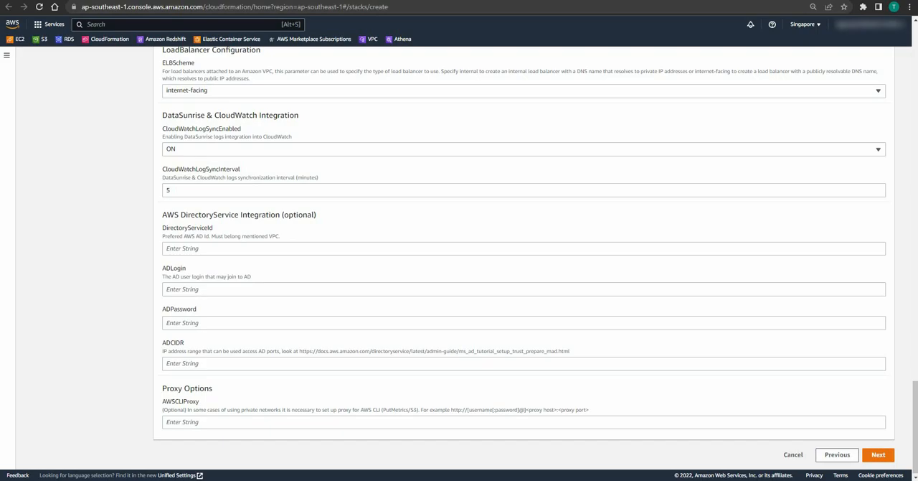
click(876, 455)
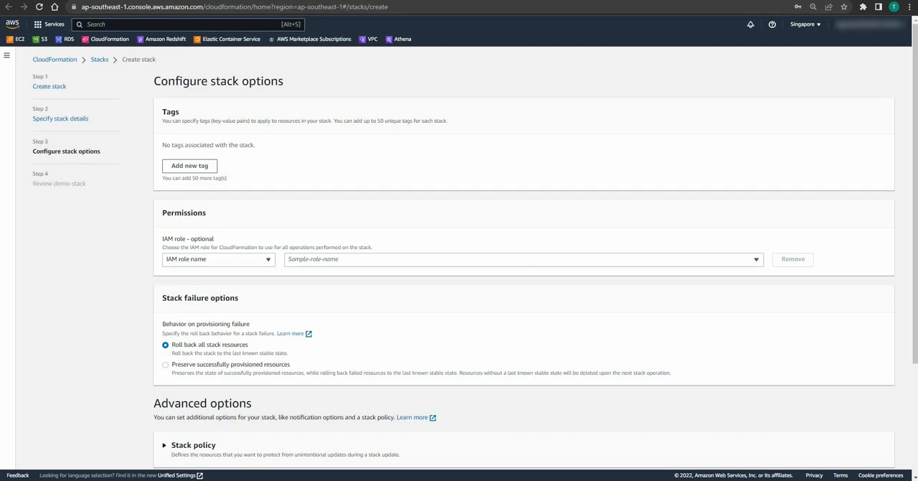
click(296, 263)
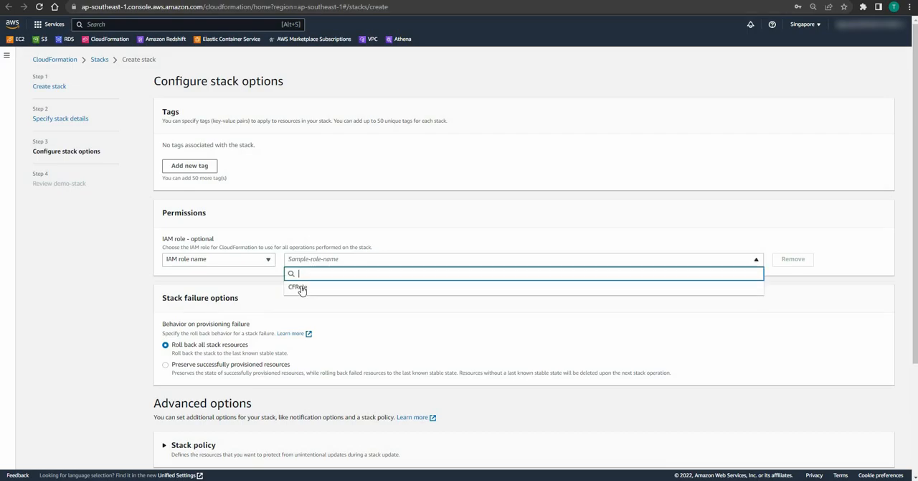
click(300, 288)
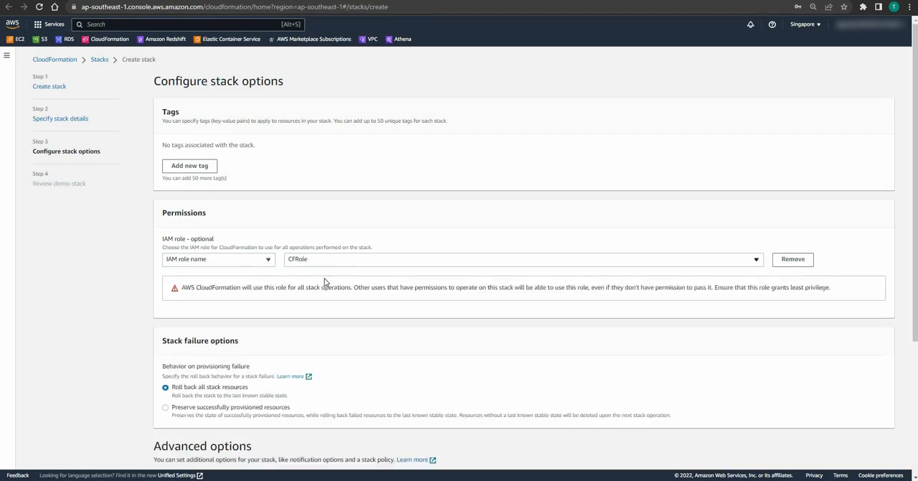
Step: Set the behavior on provisioning failure to preserve successfully provisioned resources
scroll(309, 273, down, 1)
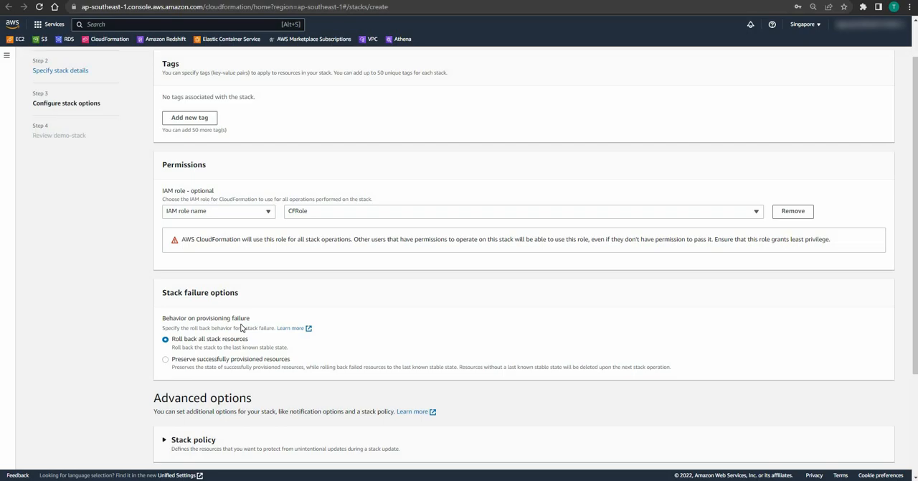
click(179, 361)
scroll(459, 258, up, 2)
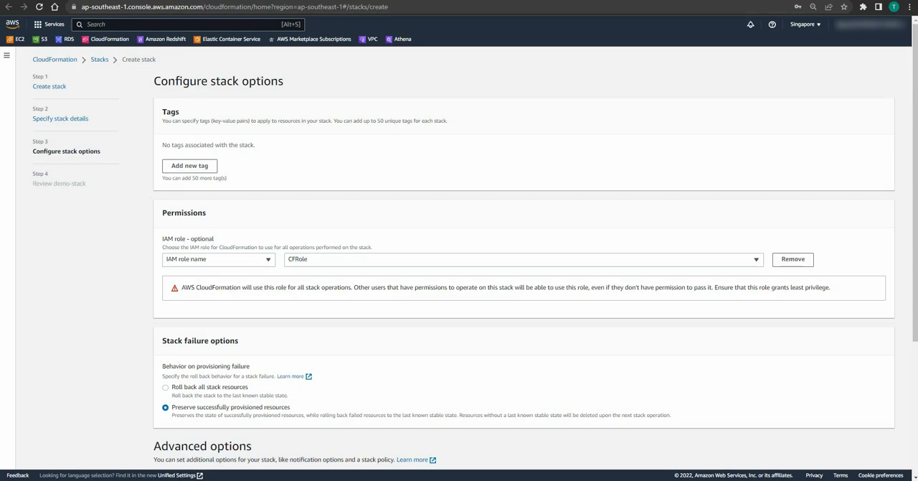
Step: Expand and examine the advanced options for stack policy, rollback configuration, notifications and stack creation
scroll(266, 329, down, 3)
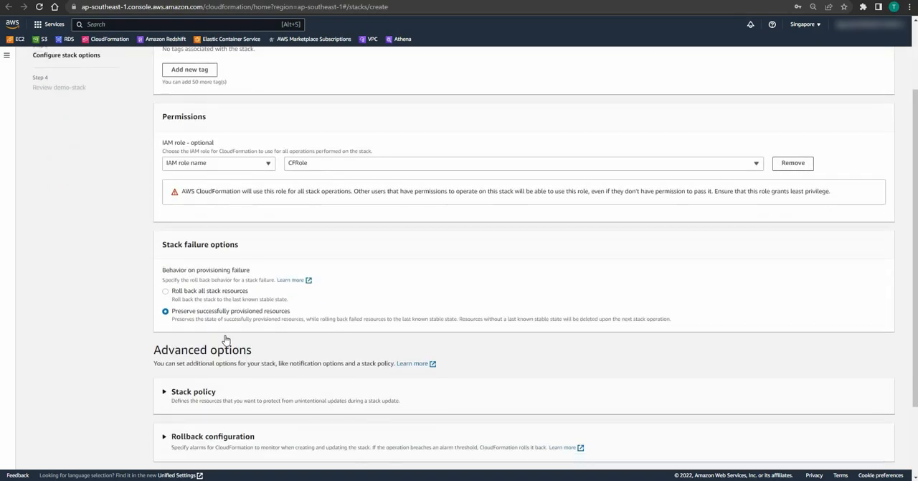
click(164, 294)
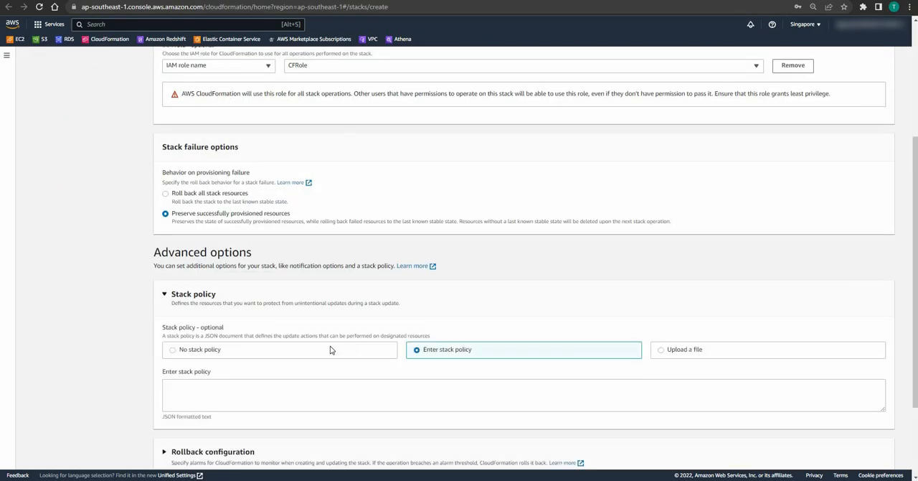
scroll(250, 314, down, 2)
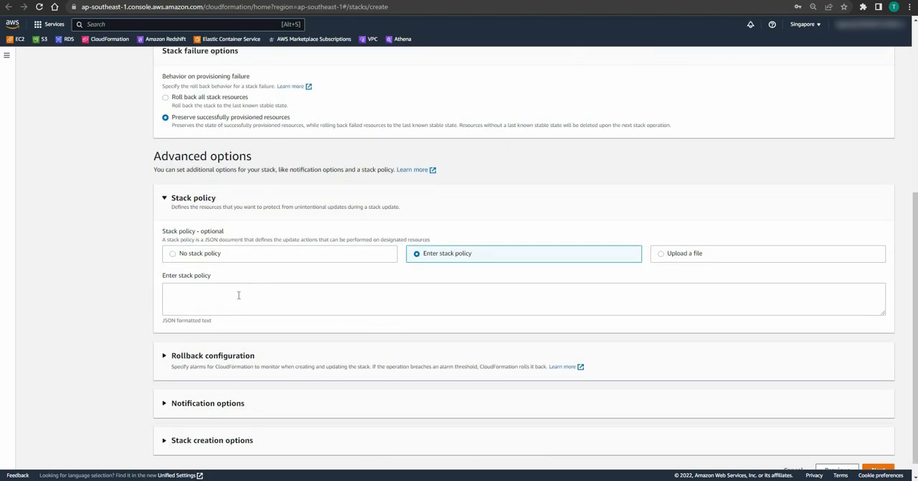
scroll(164, 348, down, 1)
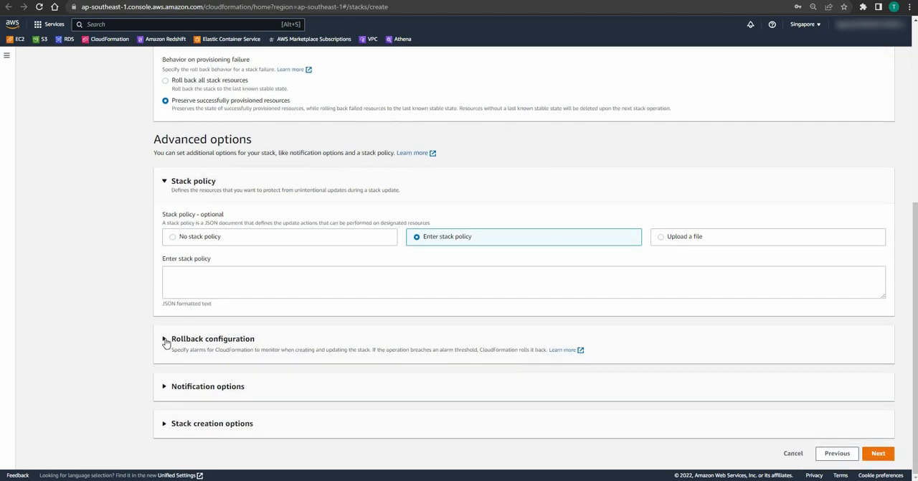
click(164, 339)
scroll(252, 314, down, 2)
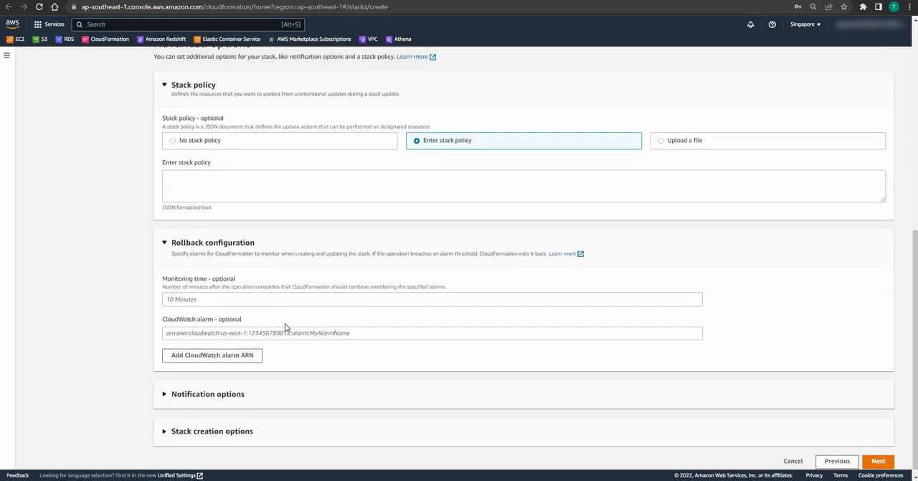
scroll(174, 388, down, 1)
click(165, 388)
scroll(312, 368, down, 2)
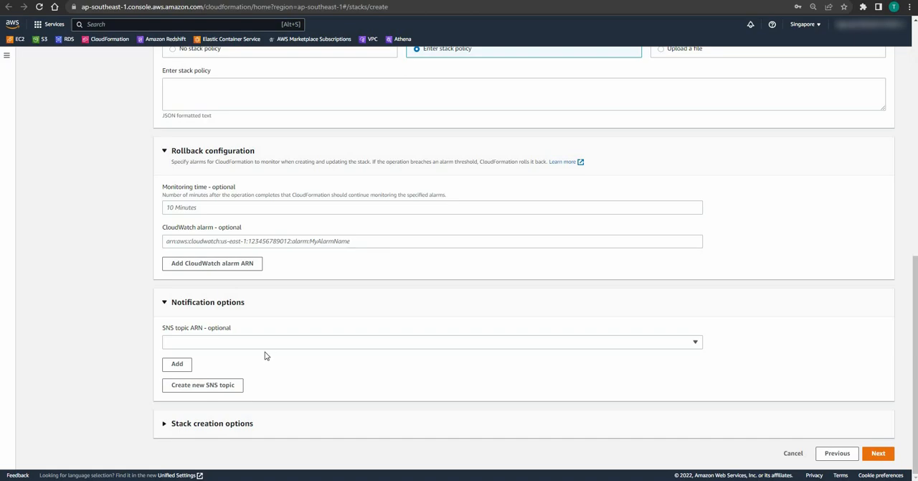
click(384, 413)
scroll(408, 384, down, 2)
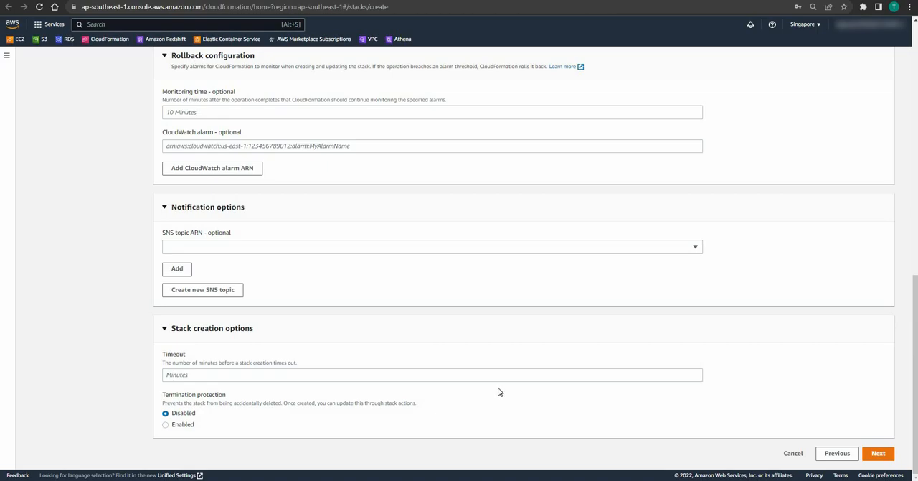
scroll(400, 368, up, 3)
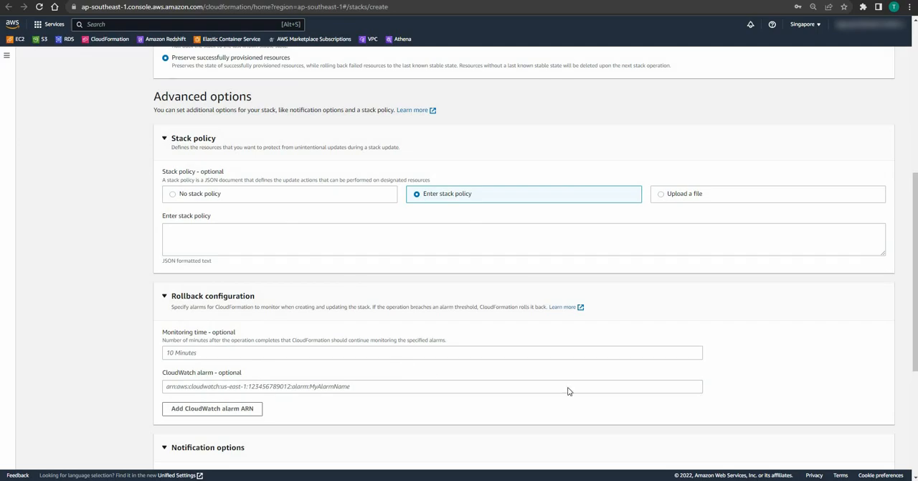
scroll(568, 388, down, 3)
Step: Proceed to the review of demo-stack and check its parameter values across the parameter pages
click(879, 454)
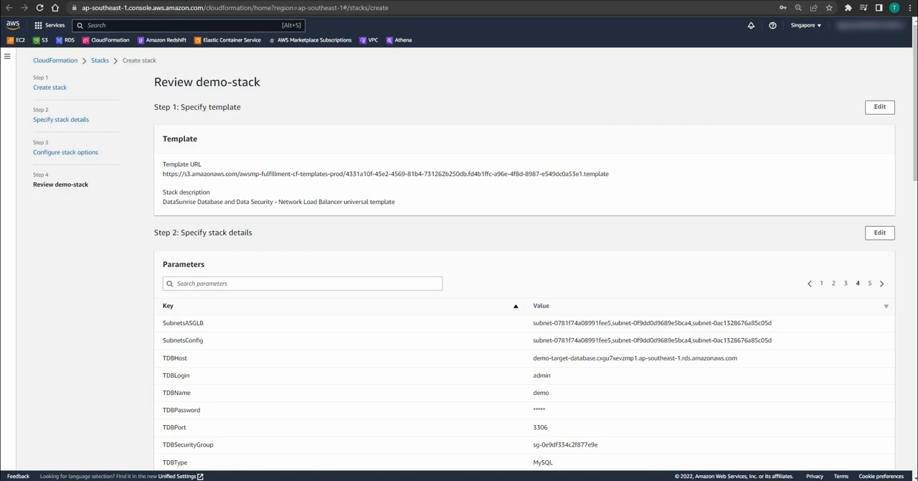
scroll(459, 259, down, 2)
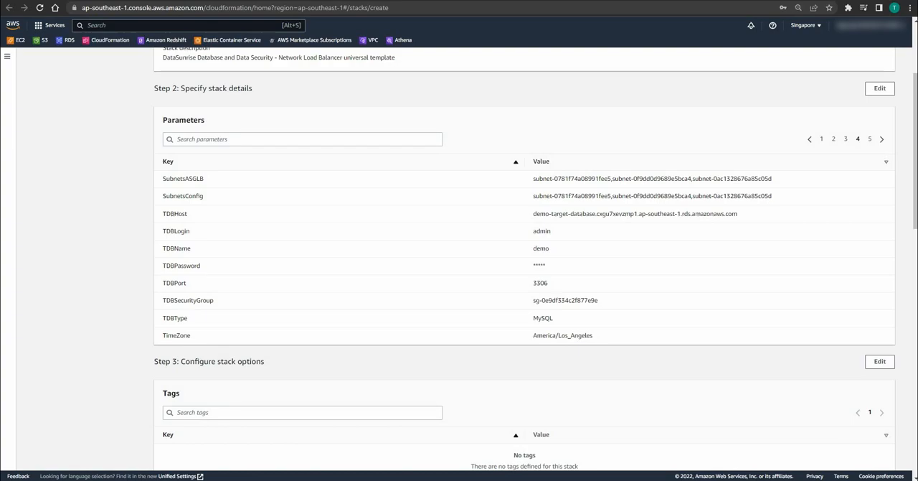
click(822, 139)
click(834, 139)
click(846, 140)
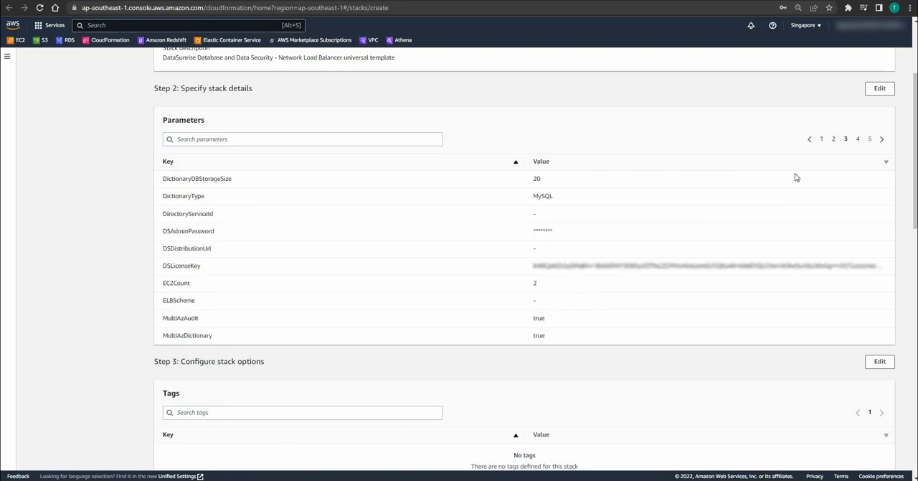
click(858, 140)
Step: Acknowledge that AWS CloudFormation might create IAM resources with custom names, and submit demo-stack for creation
scroll(439, 255, down, 4)
scroll(439, 255, down, 6)
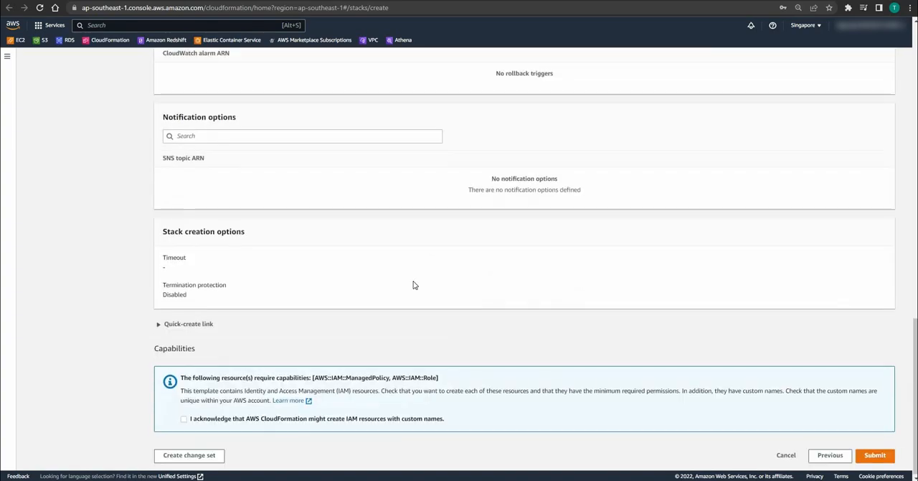
click(184, 419)
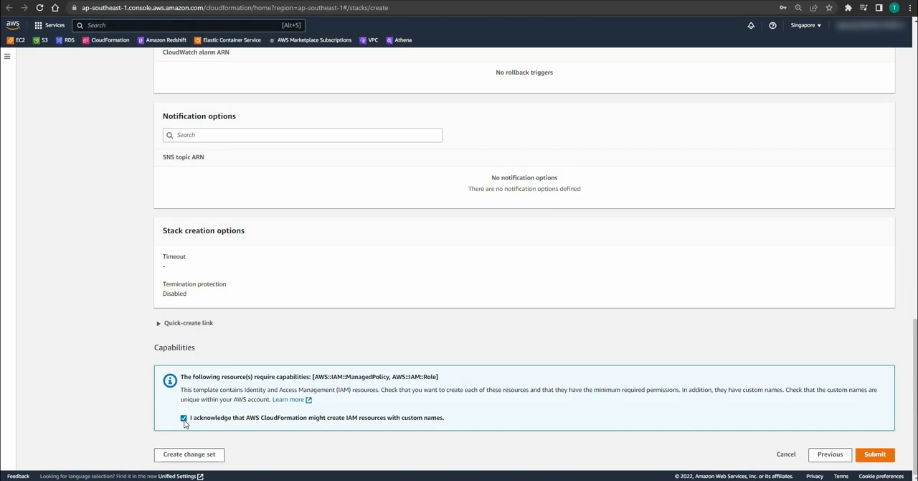
click(884, 454)
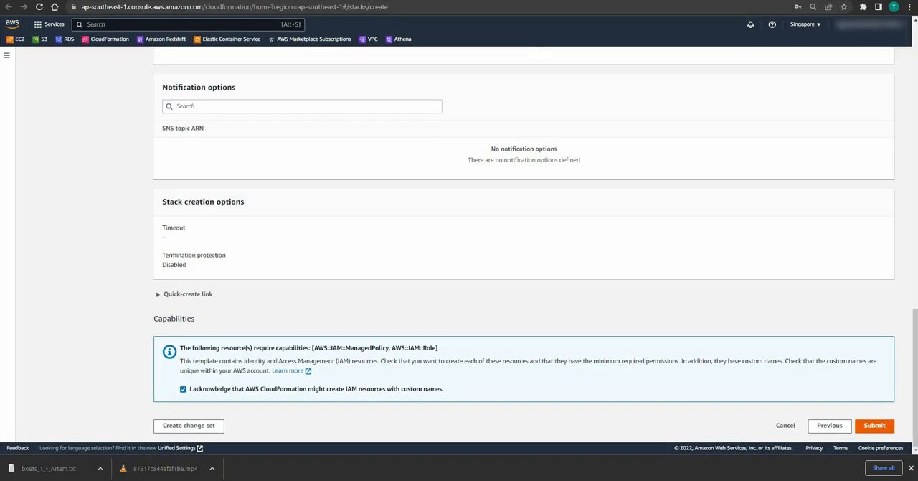
click(887, 428)
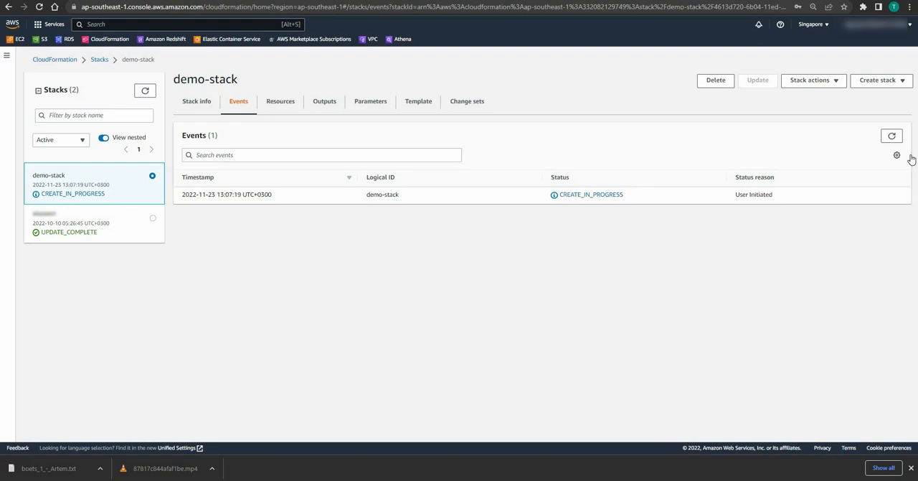
Step: Refresh the events of demo-stack and look through the resource creation progress
click(893, 137)
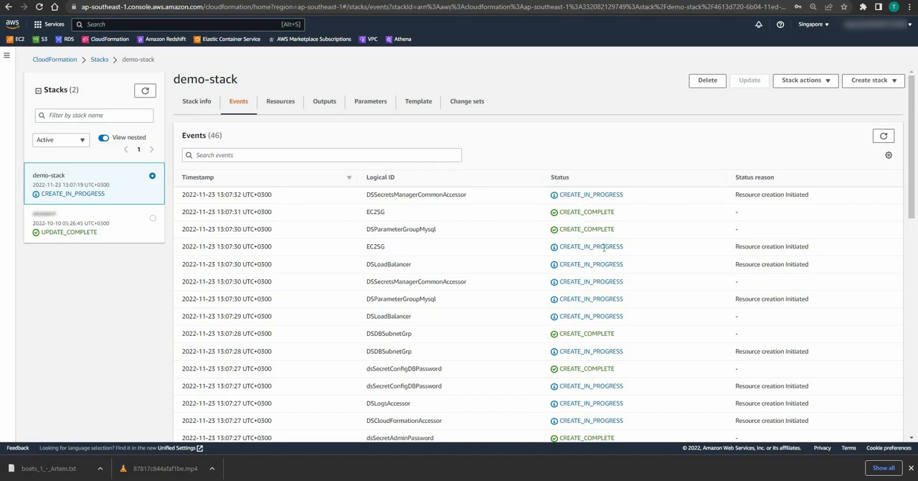
scroll(604, 247, down, 5)
scroll(604, 246, down, 5)
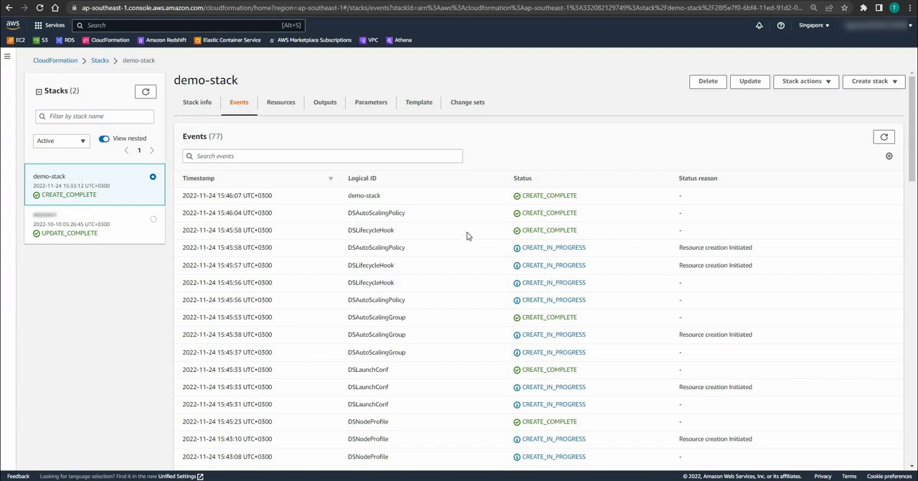
Step: Open the DatasunriseConsoleURL link from the outputs of demo-stack and proceed past the browser's certificate warning
click(326, 103)
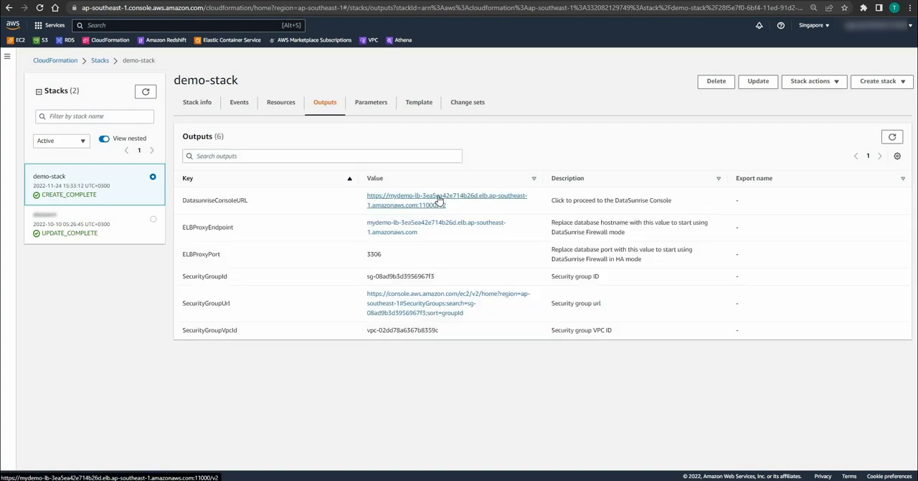
click(439, 199)
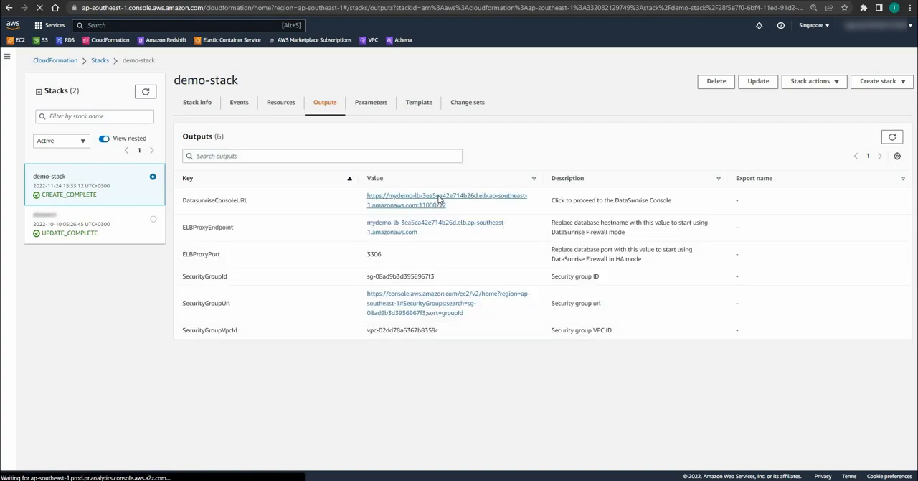
click(347, 288)
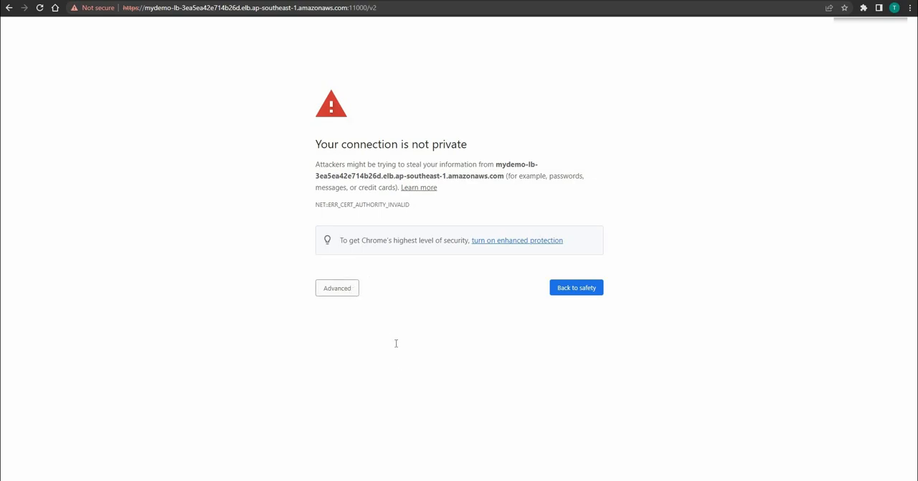
click(413, 373)
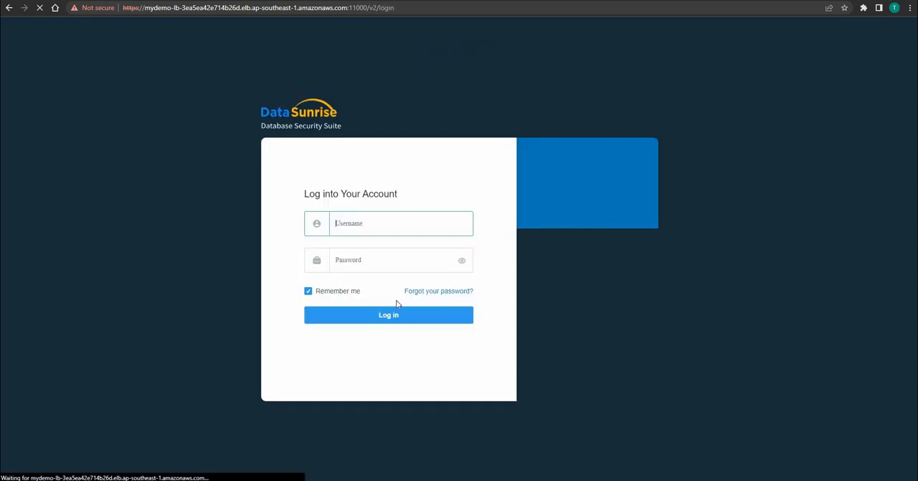
Step: Log into DataSunrise as admin with the account password, and skip the SMTP server setup to reach the dashboard
text(admin)
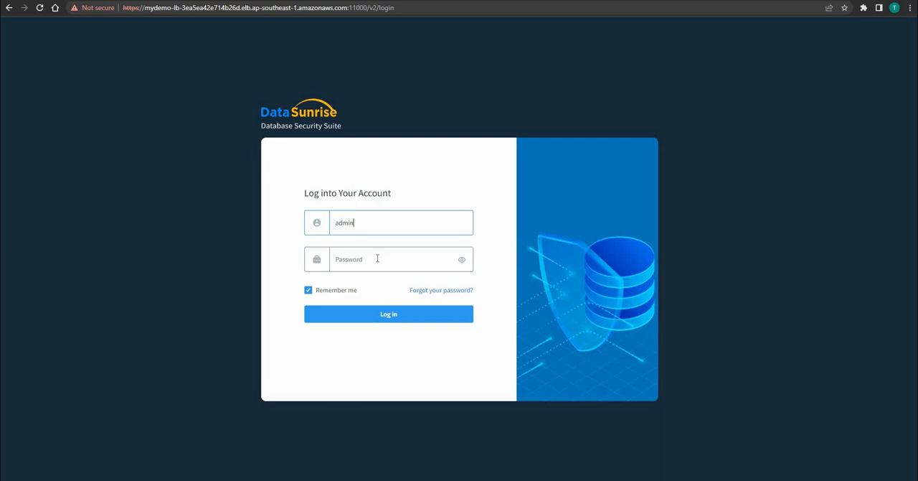
click(376, 258)
text(••••••)
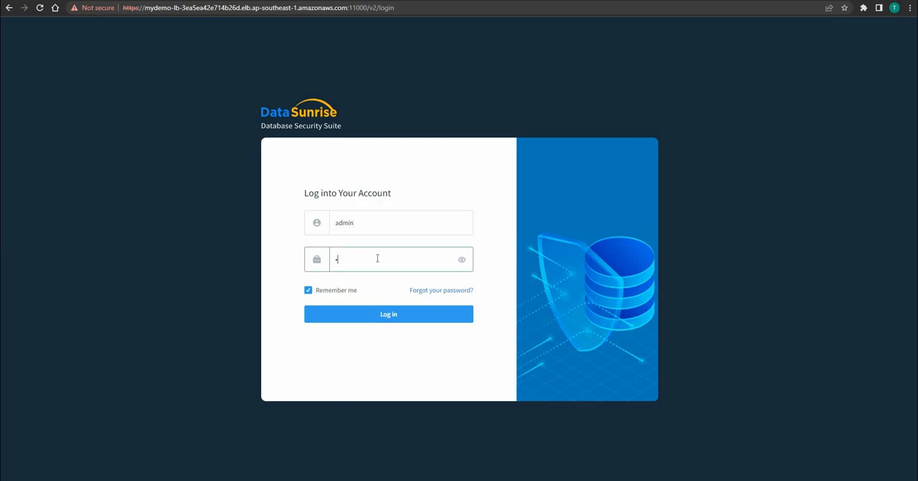
text(••)
click(404, 313)
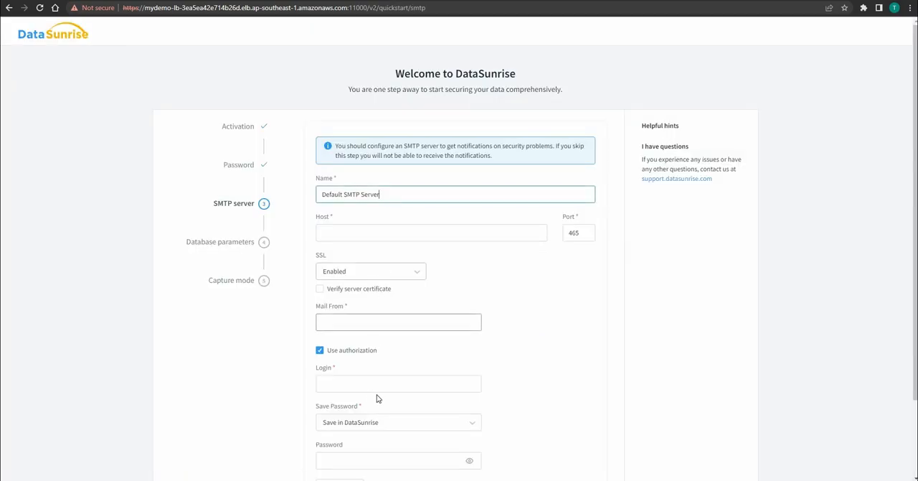
scroll(378, 398, down, 2)
click(361, 394)
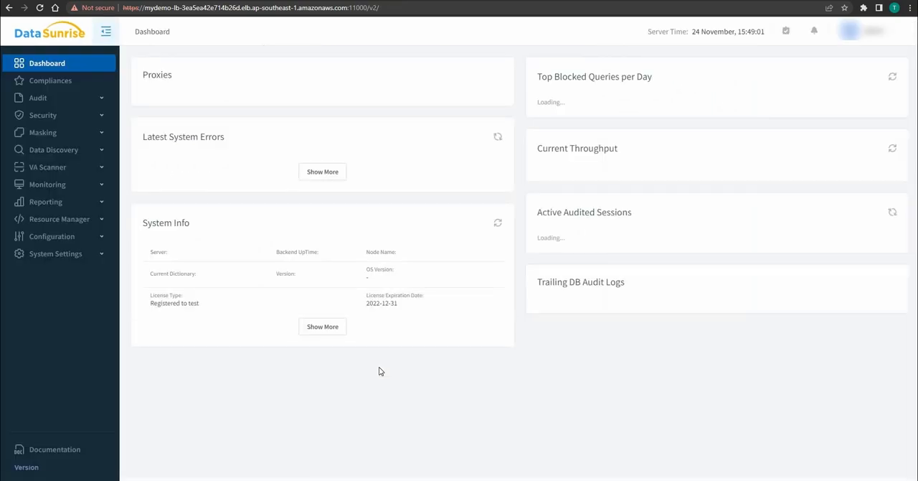